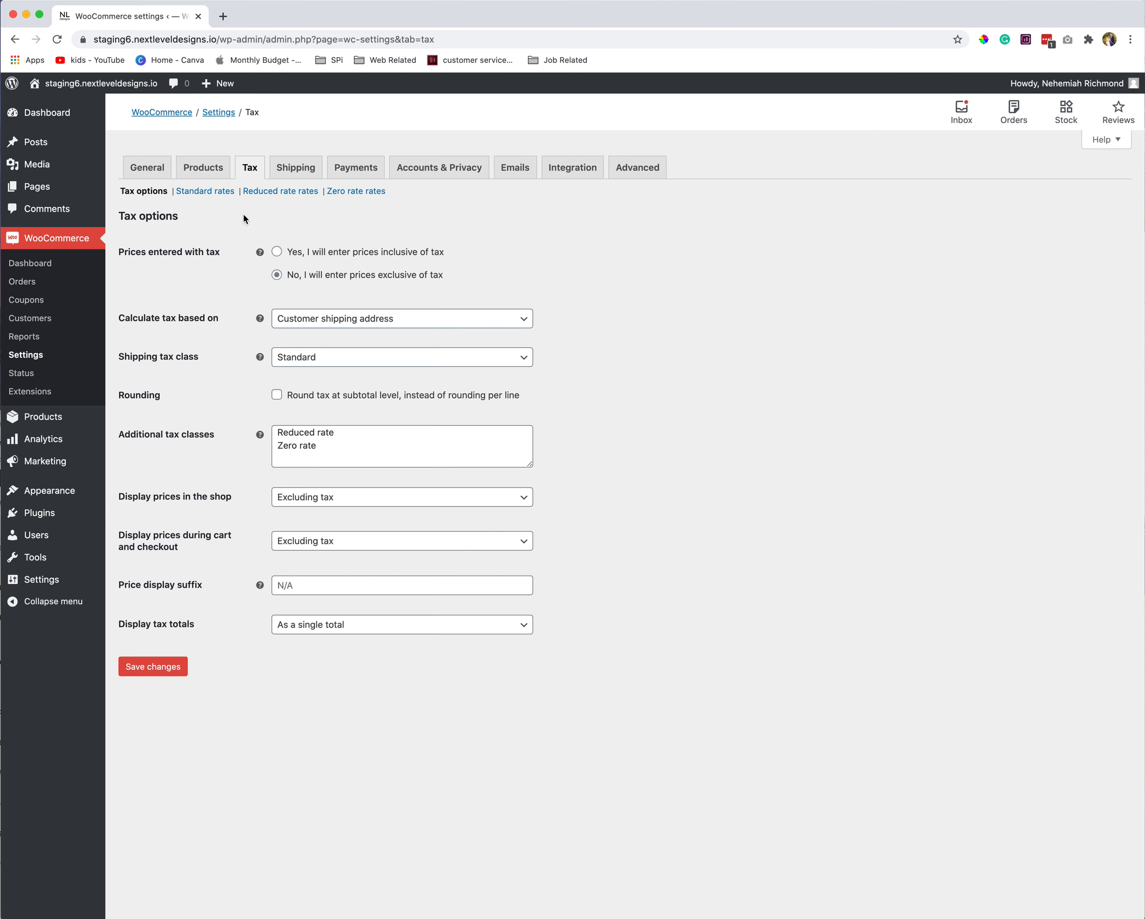
Review the choices for the tax calculation address and shipping tax class, along with the additional tax classes.
mouse_move(260, 253)
click(316, 323)
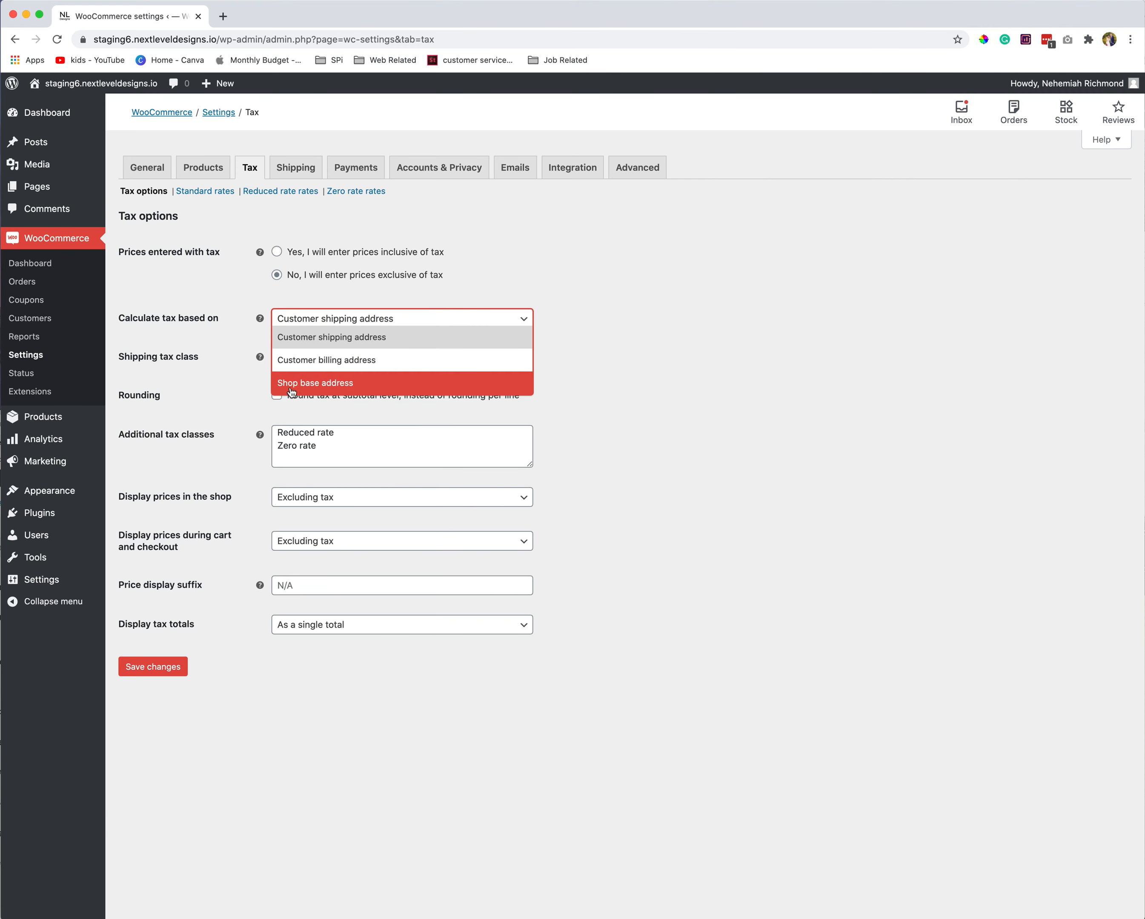
click(226, 368)
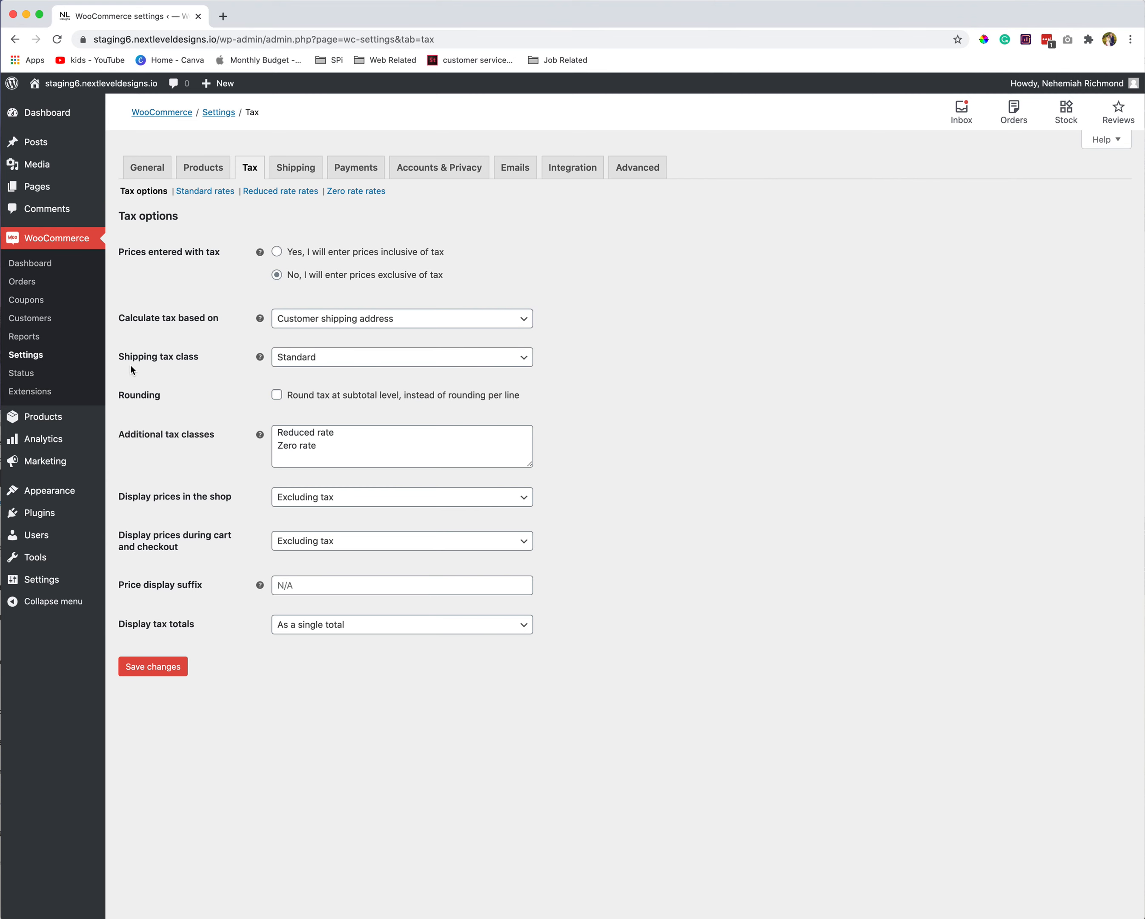
click(295, 359)
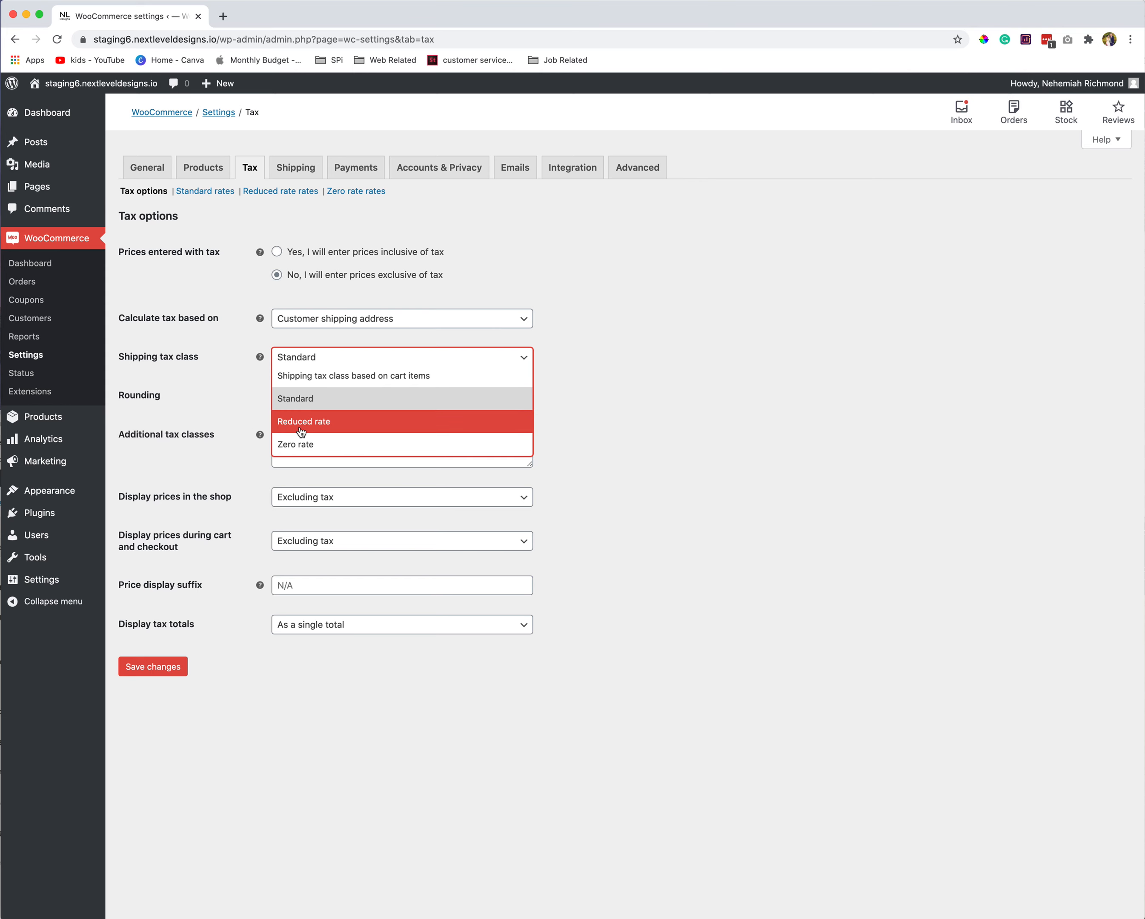
click(216, 440)
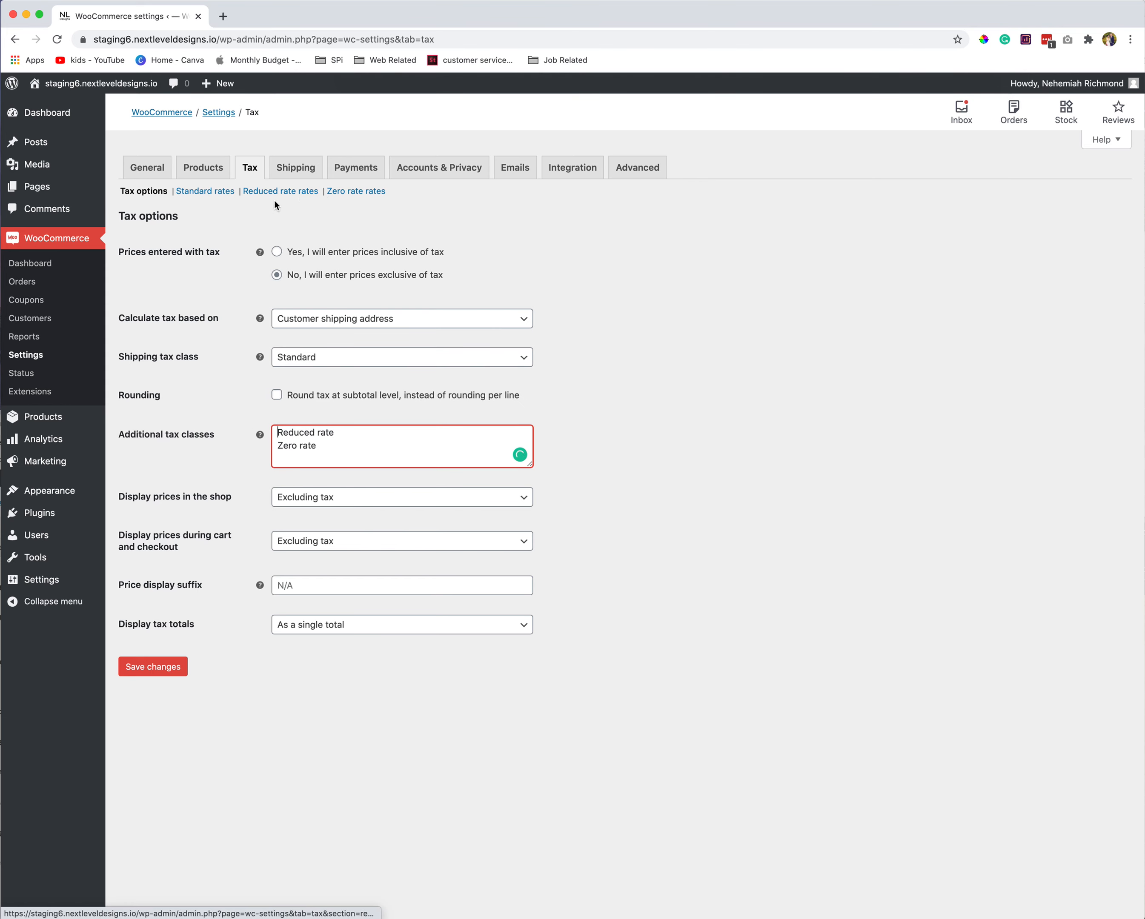
click(195, 428)
click(197, 424)
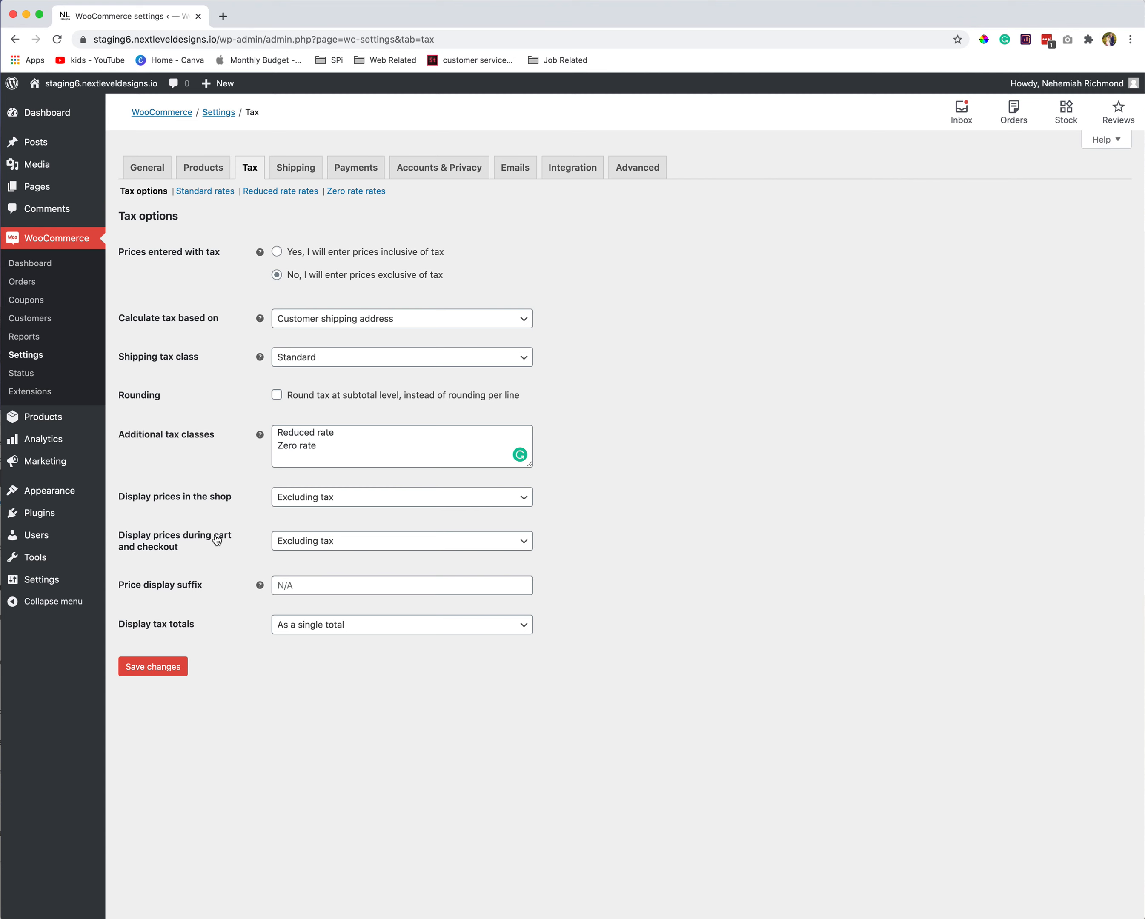
Review the shop and cart price display, price suffix and tax total options, and save the tax settings.
click(322, 502)
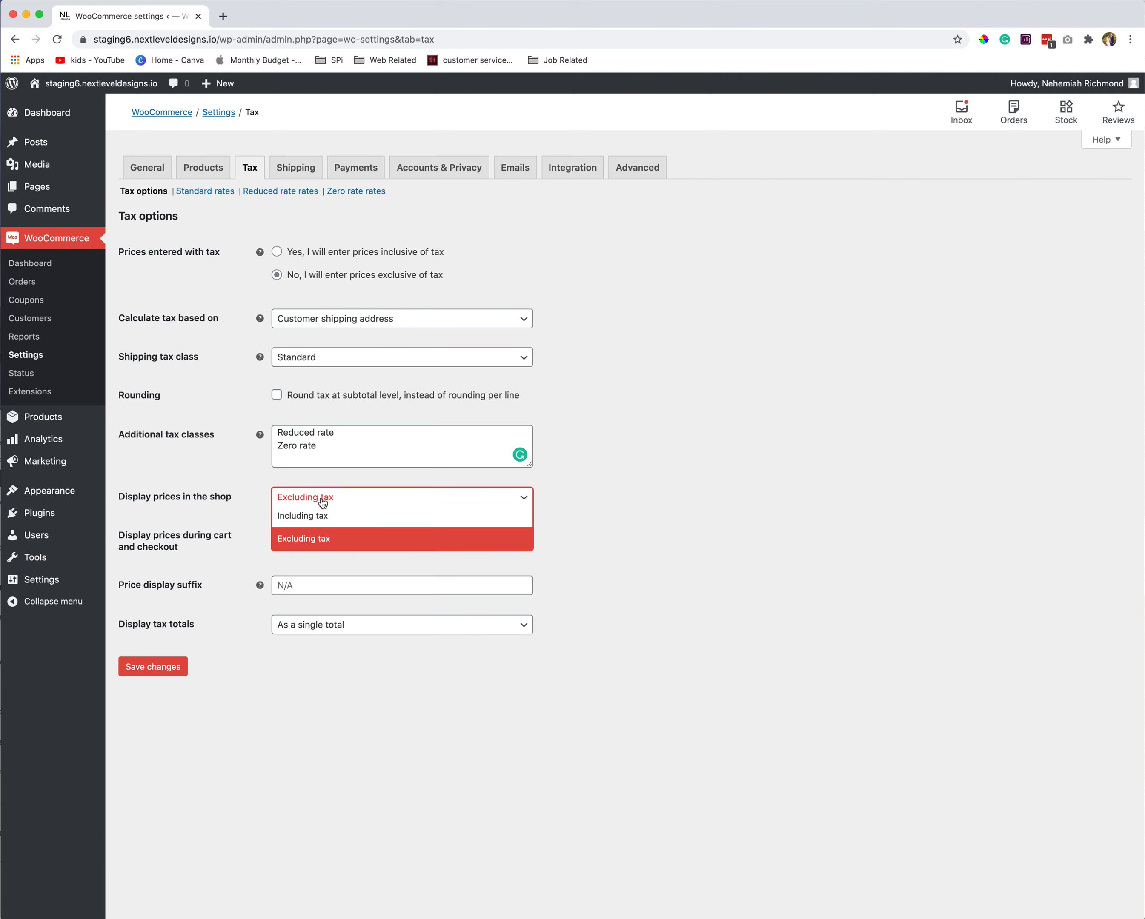
click(218, 523)
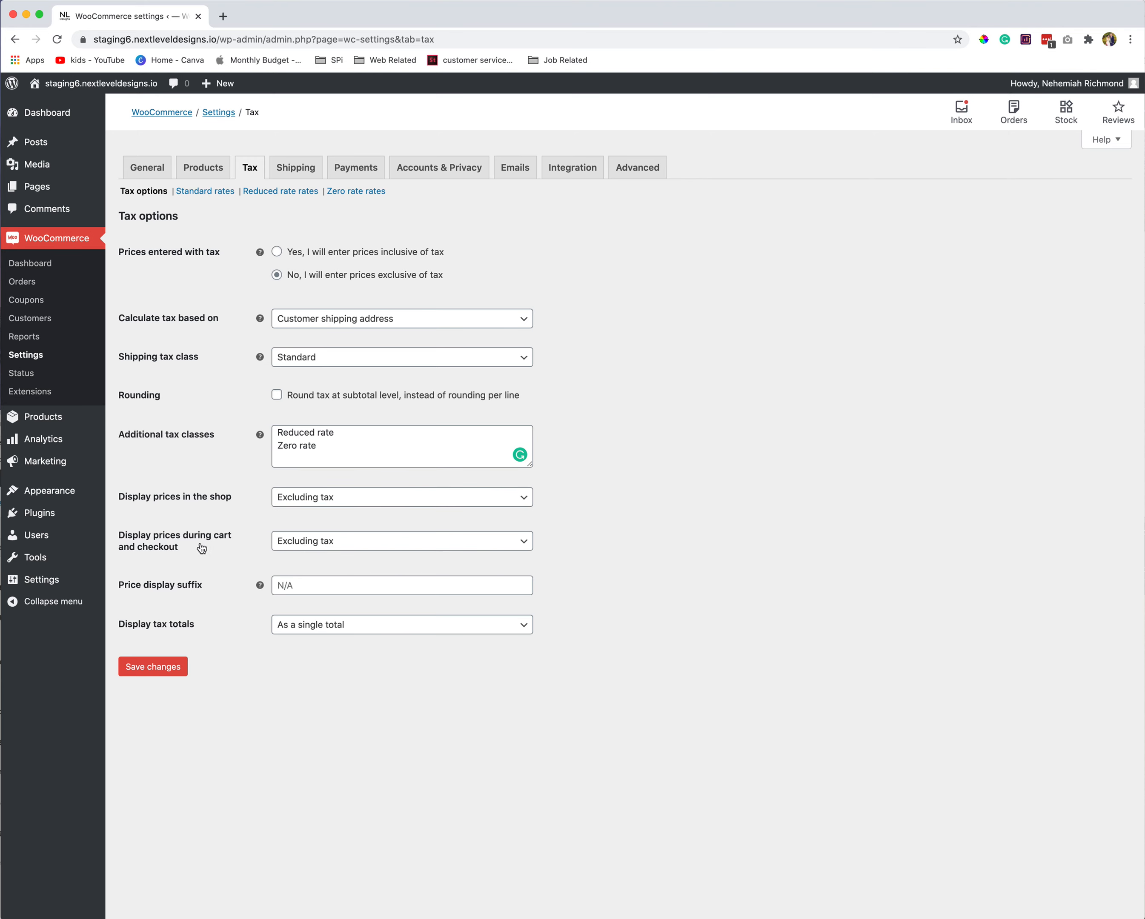
click(288, 548)
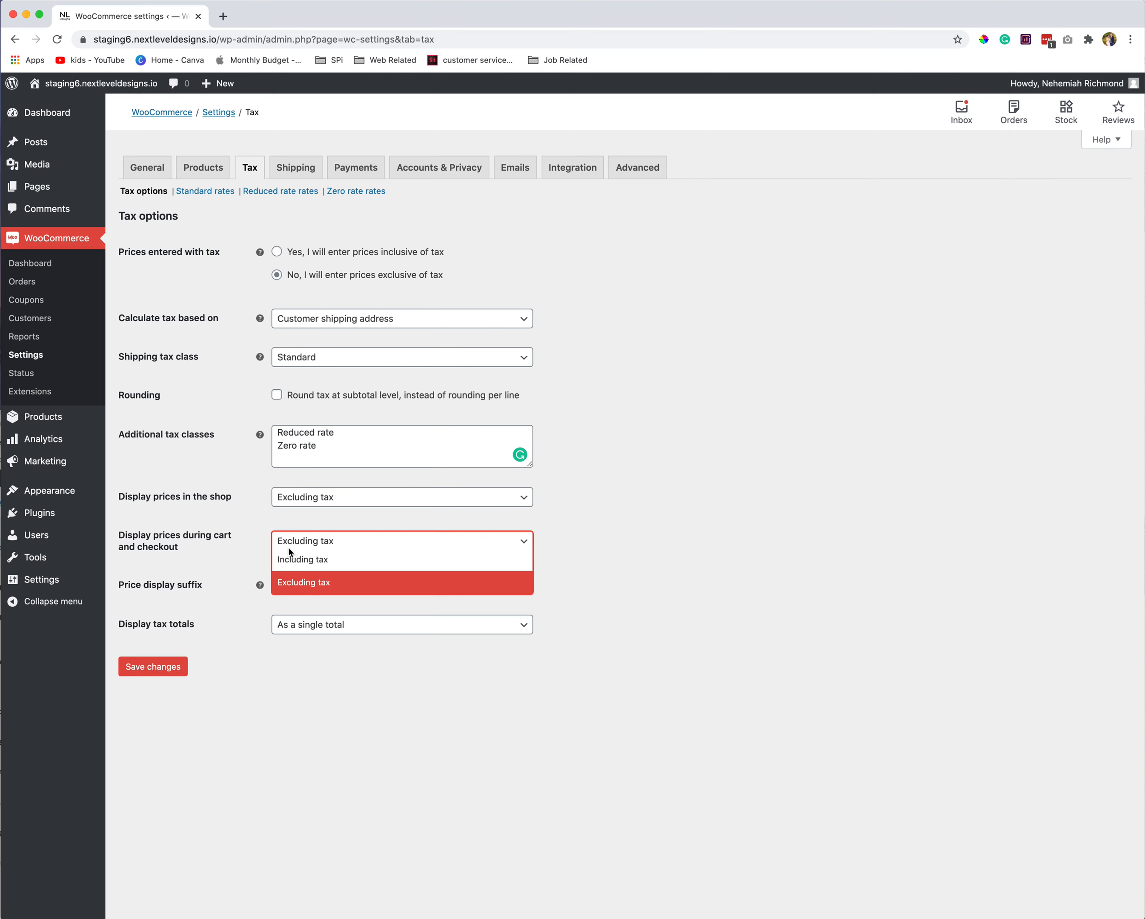
click(205, 589)
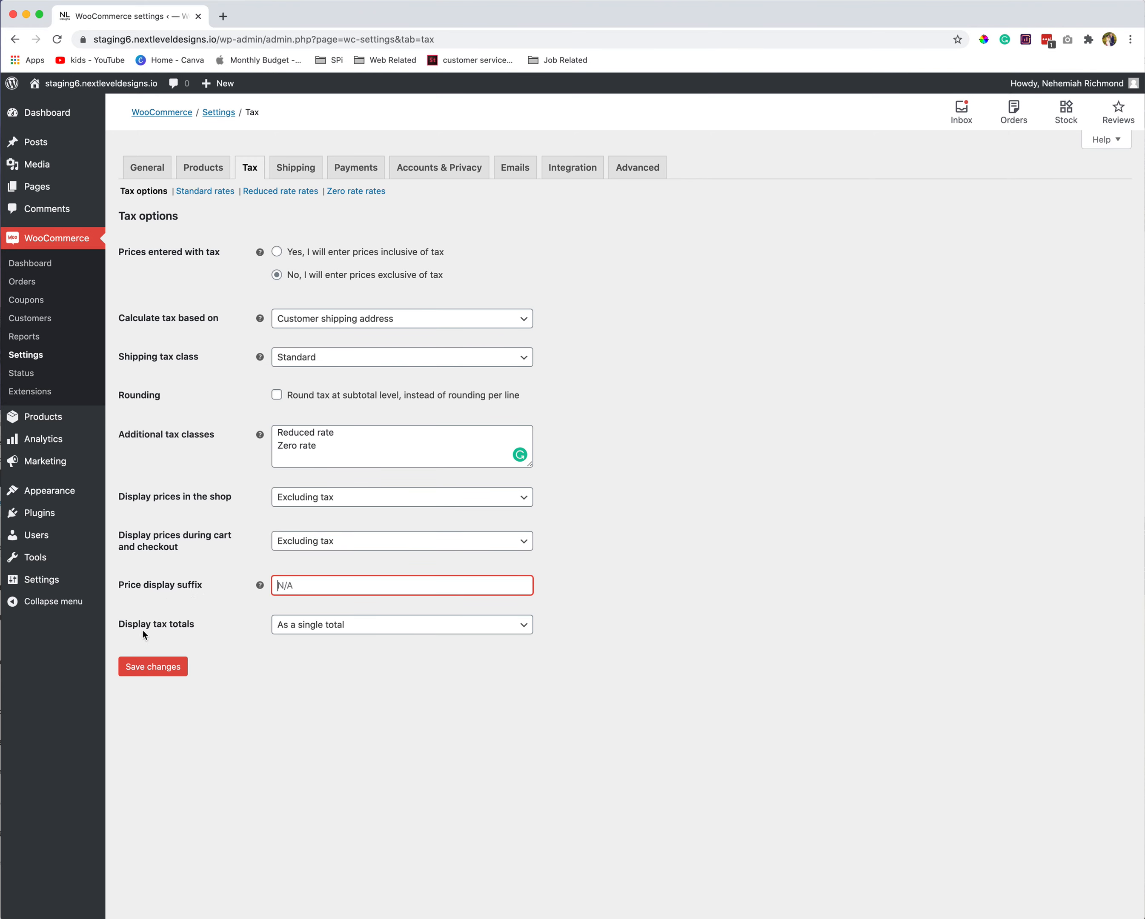
click(285, 635)
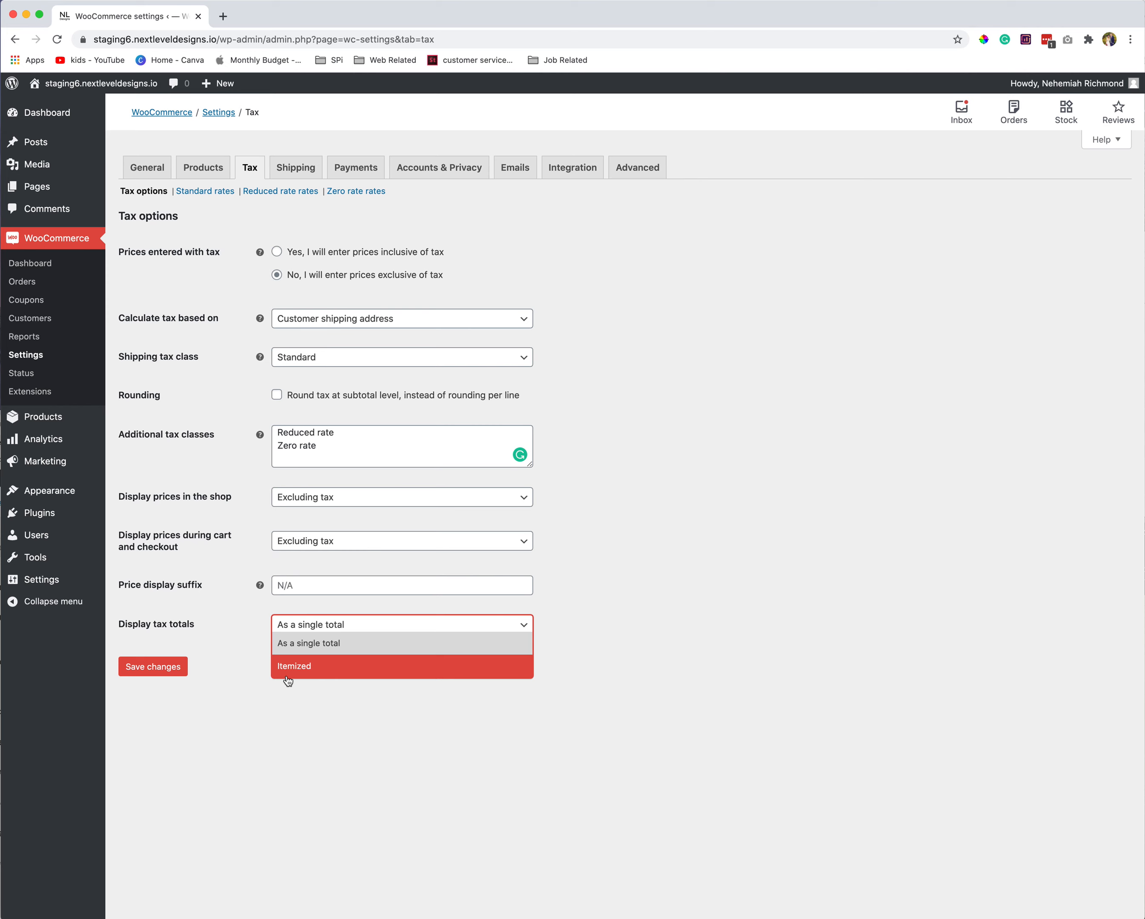
click(279, 765)
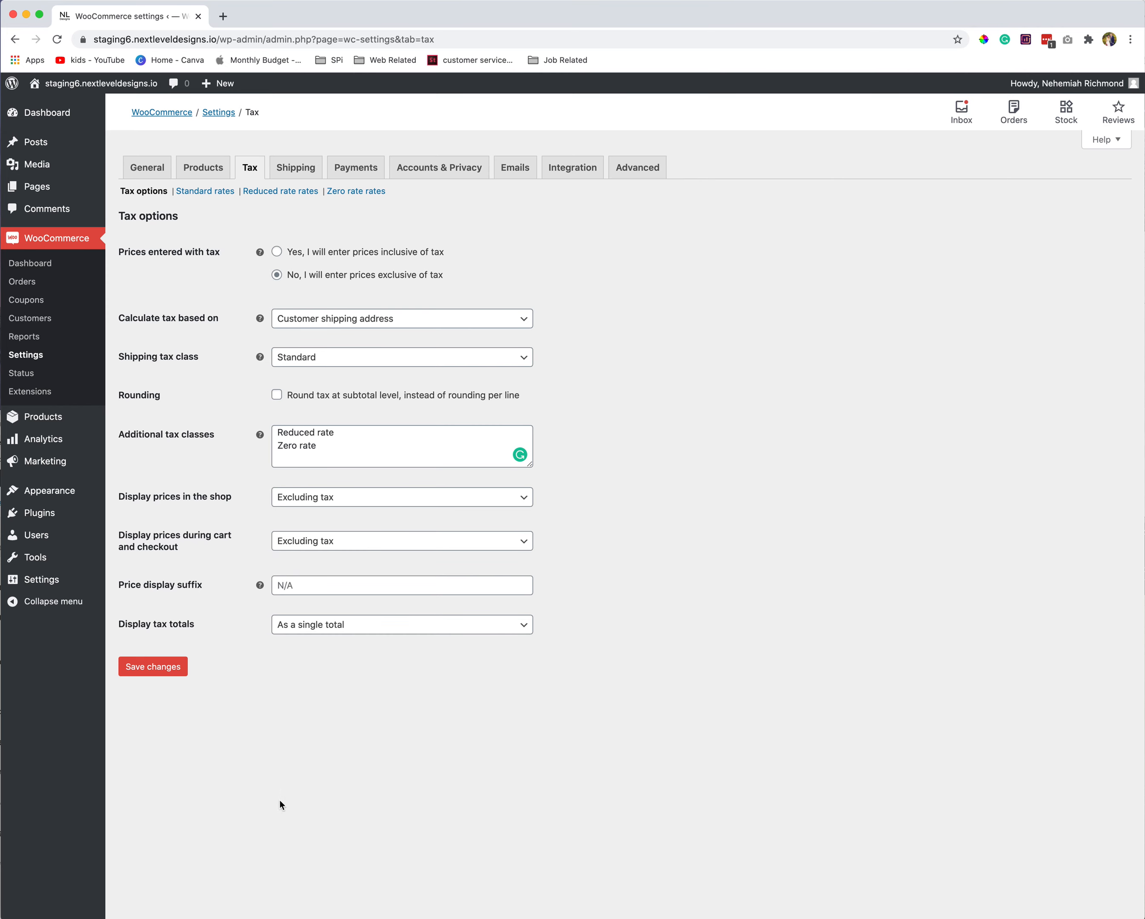
click(153, 667)
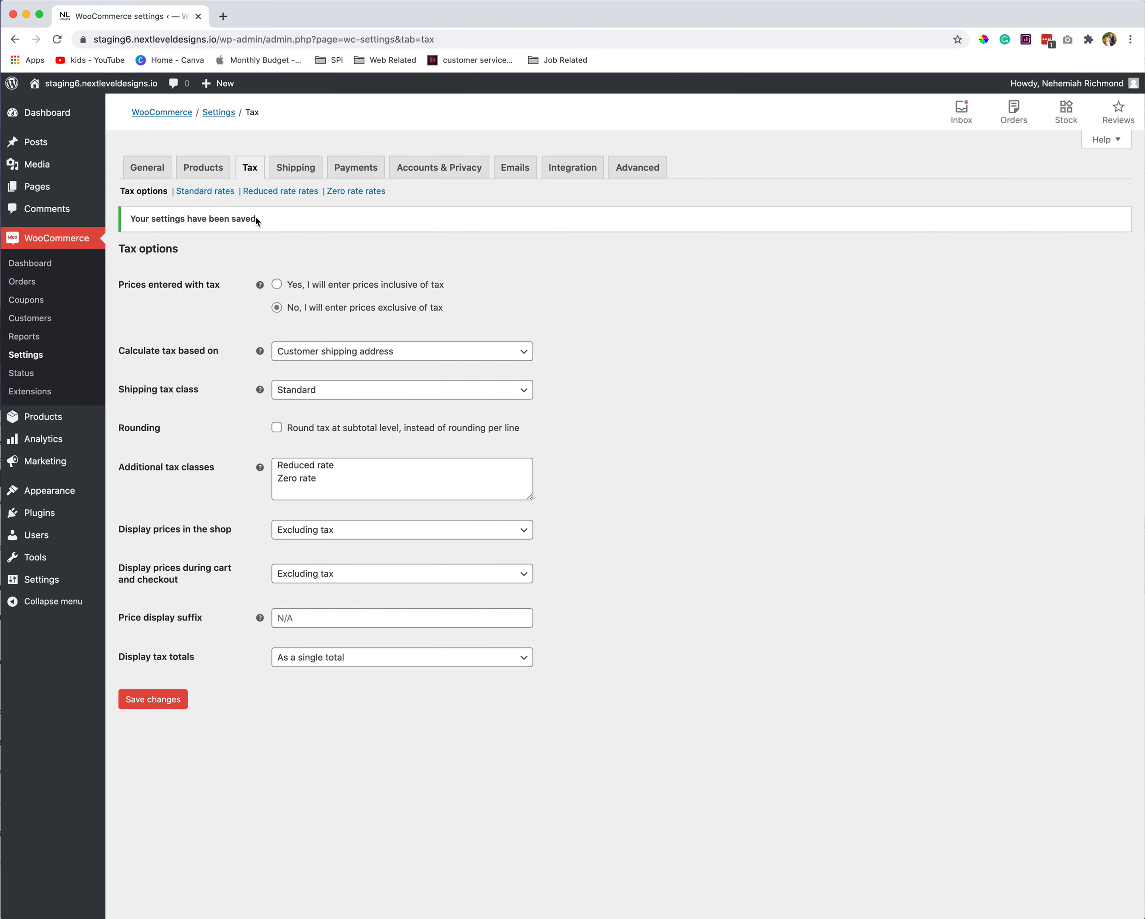
Start a new shipping zone named "United States" and assign it the region United States (US).
click(300, 171)
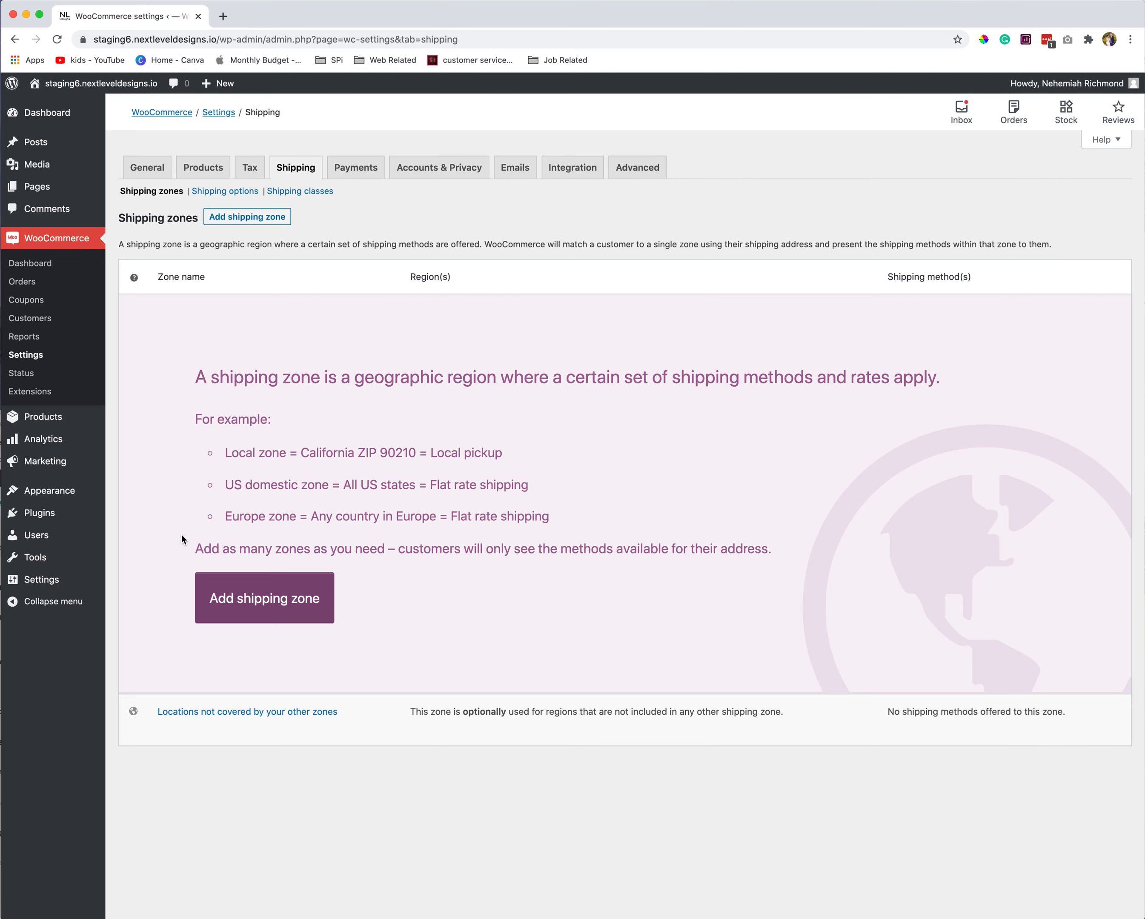
click(249, 223)
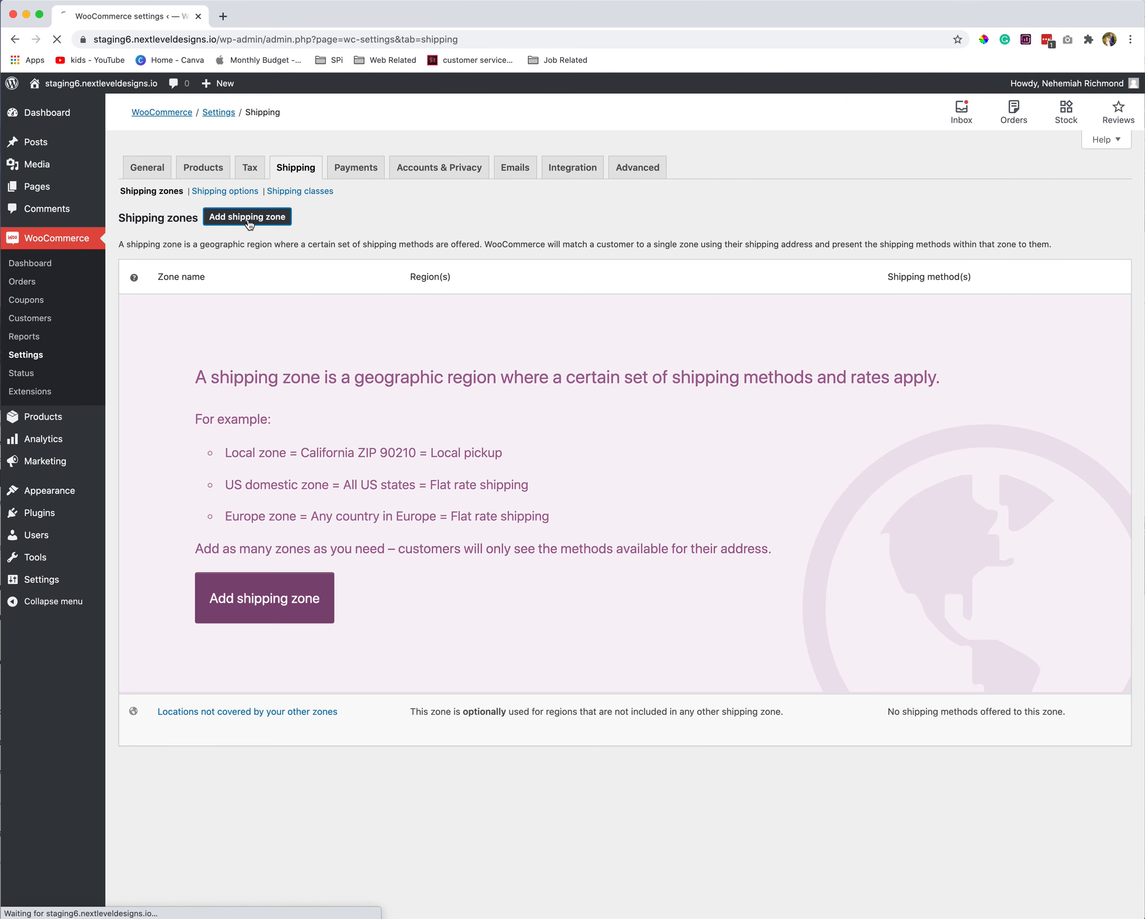
click(314, 256)
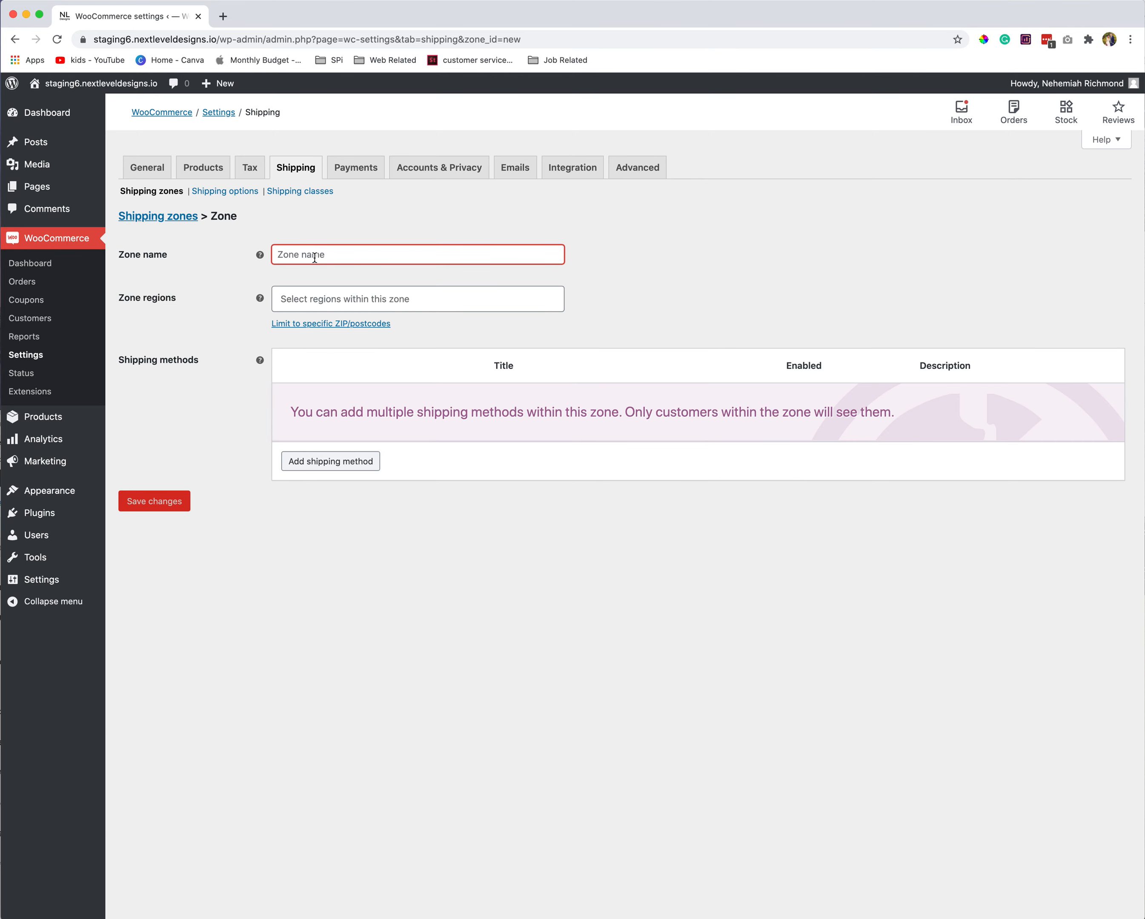
text(United States)
key(Tab)
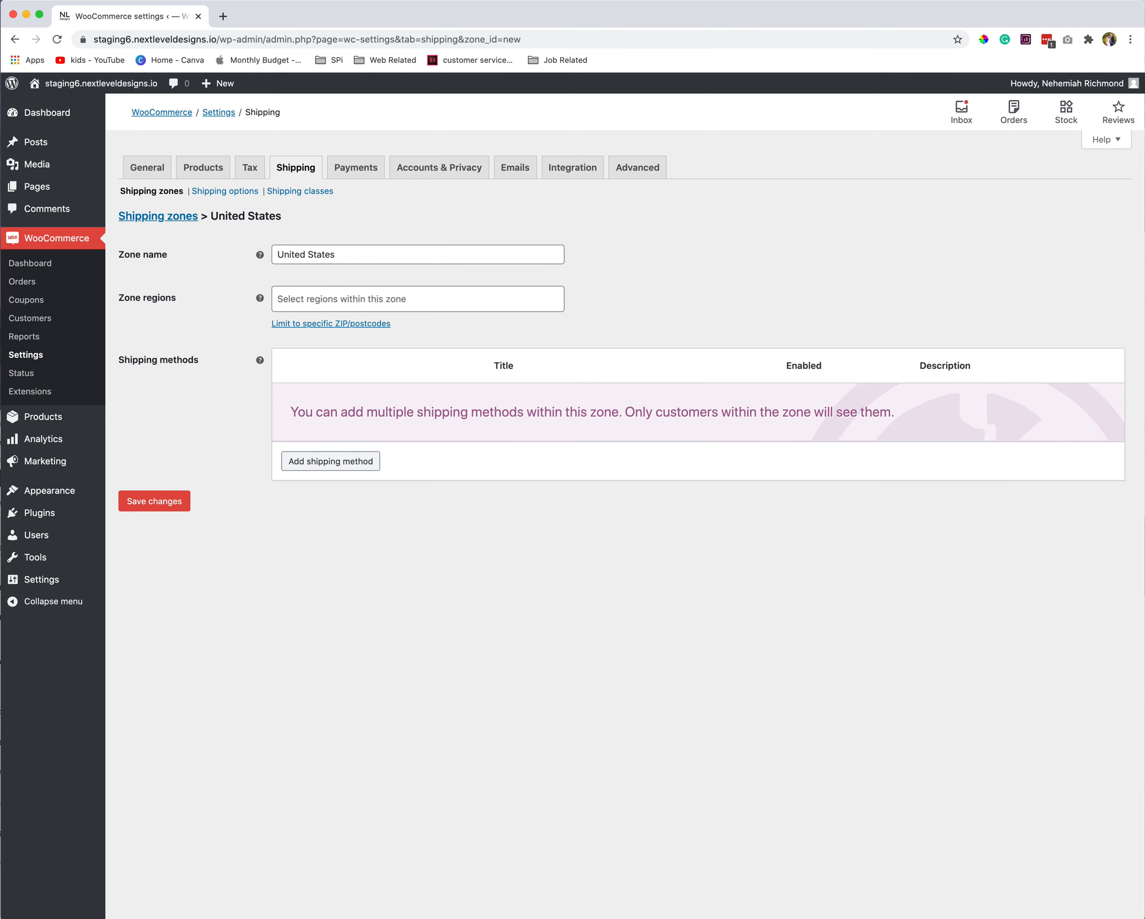
text(United)
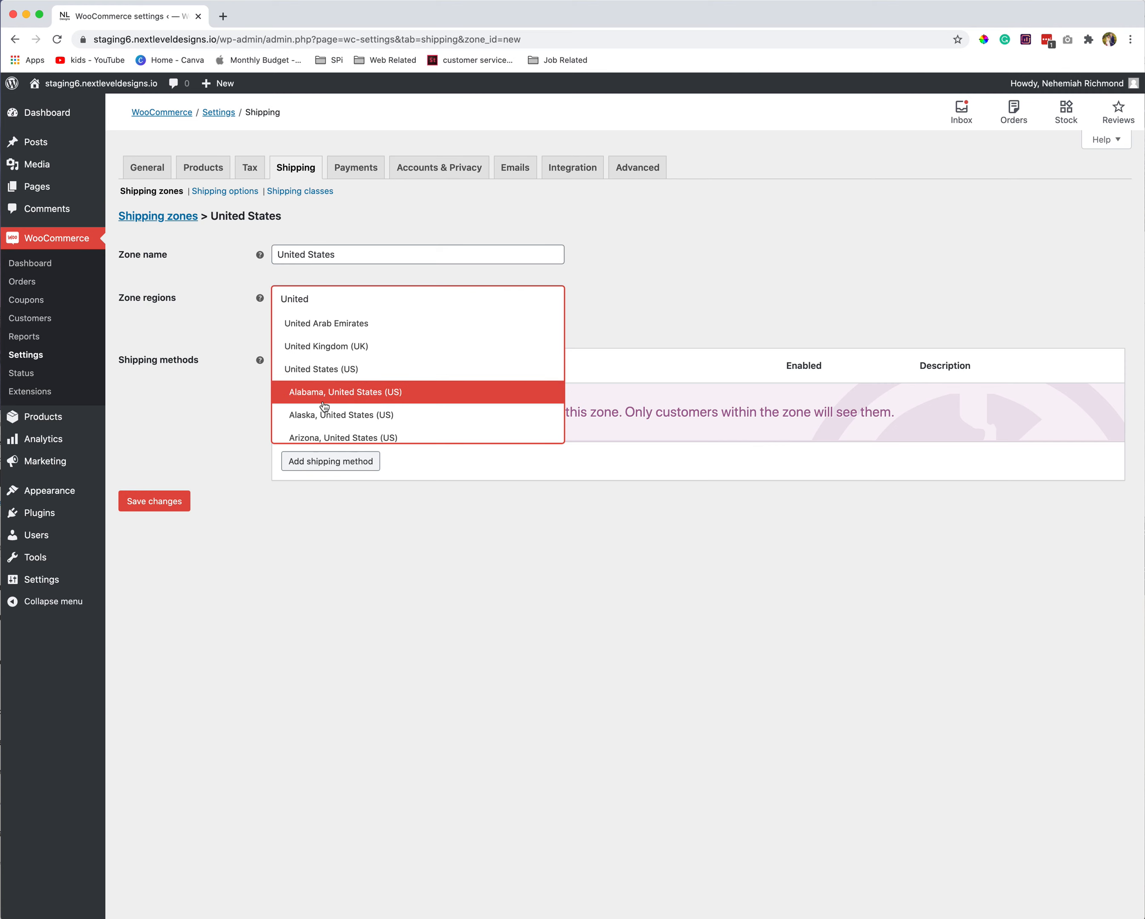
click(311, 372)
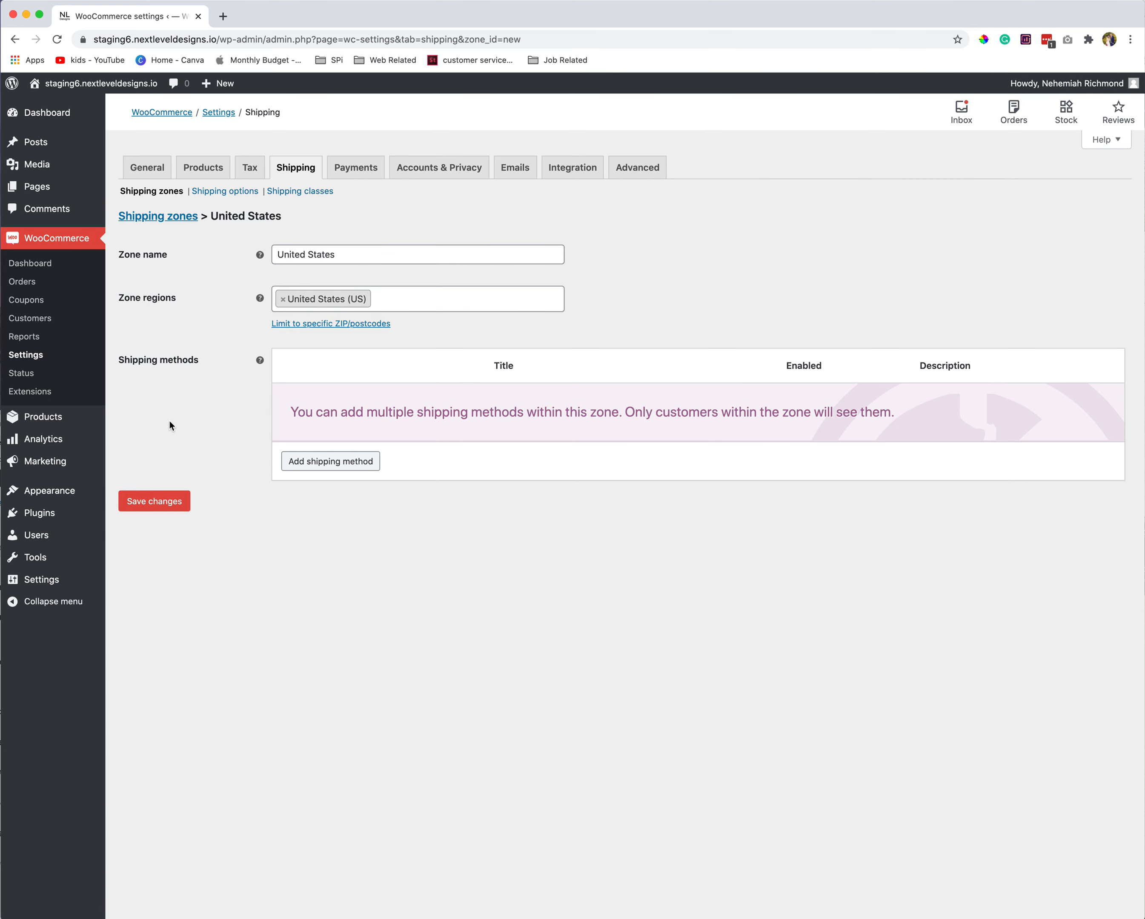
Add the Free shipping method to the United States zone.
click(339, 464)
click(417, 500)
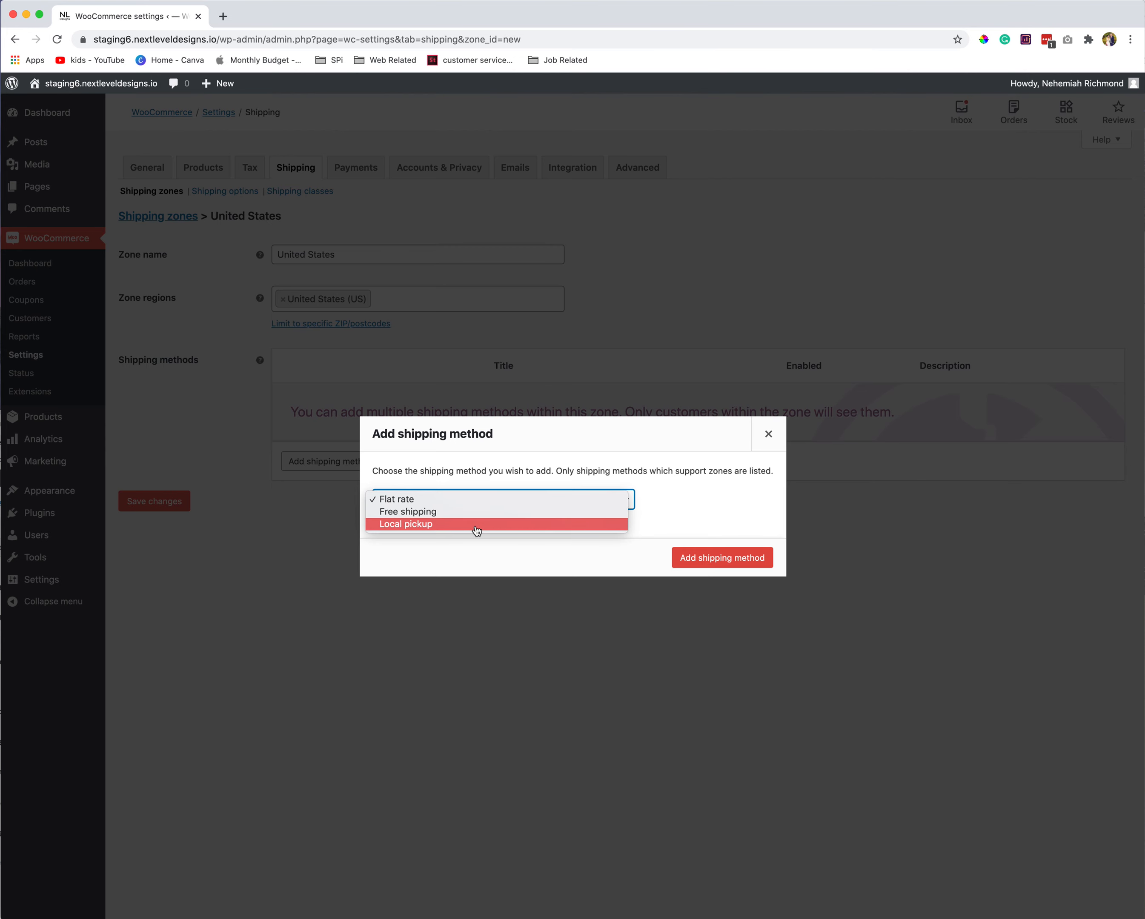
click(475, 513)
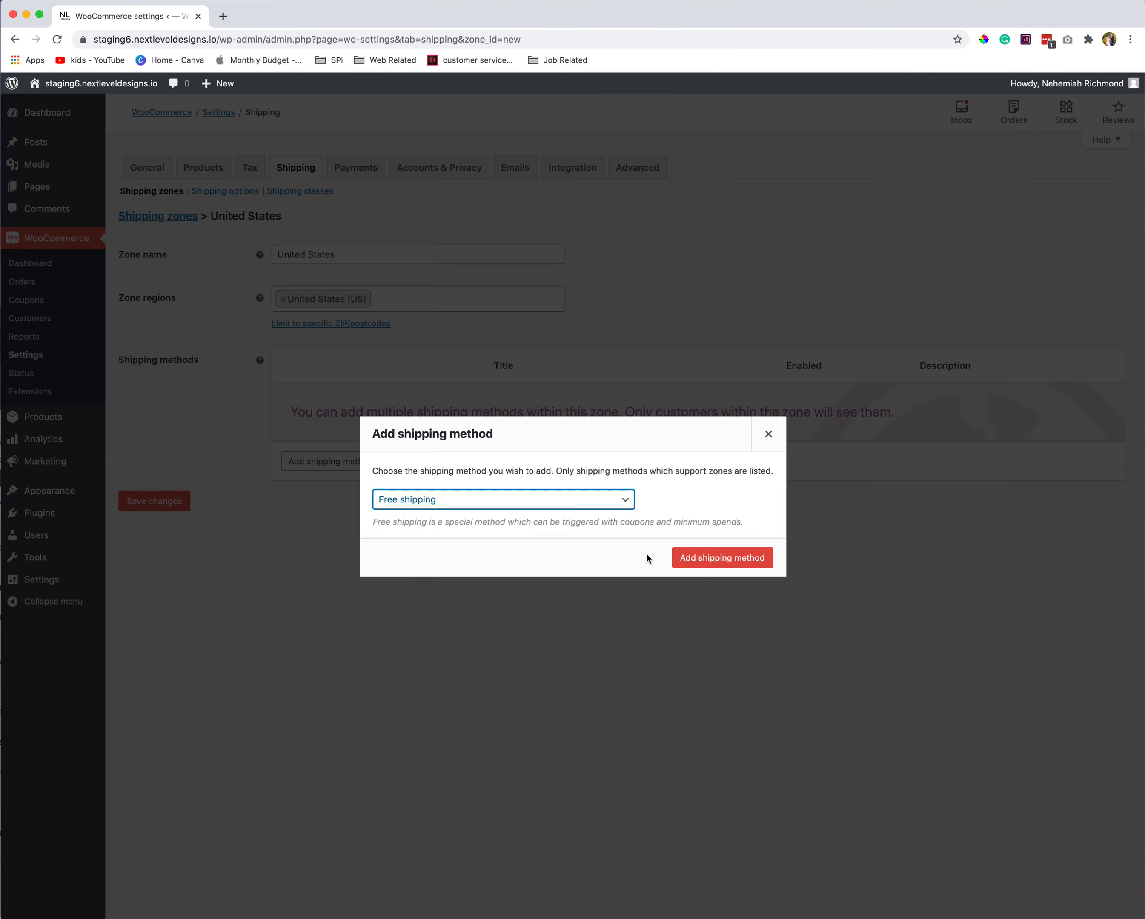
click(705, 557)
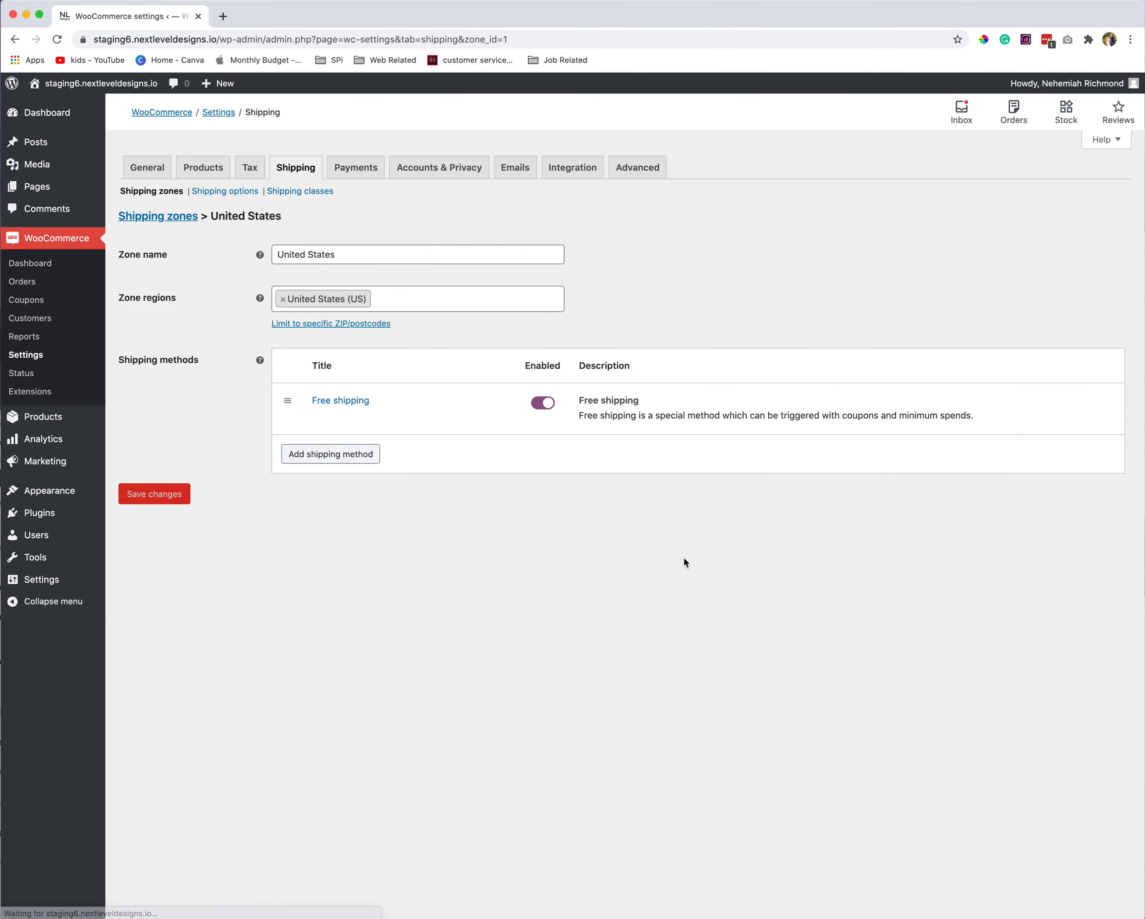
Make Free shipping require a minimum order amount of 75 and save its settings.
mouse_move(590, 384)
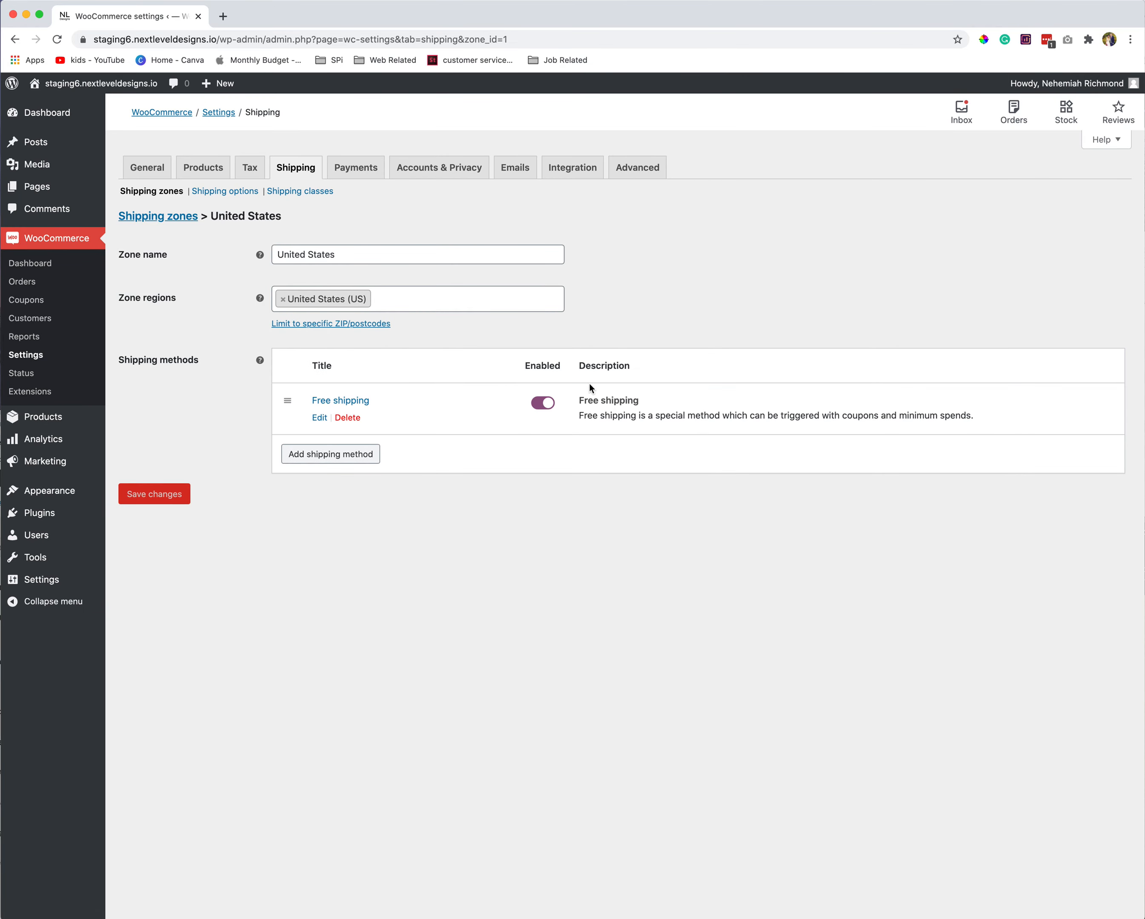
click(318, 419)
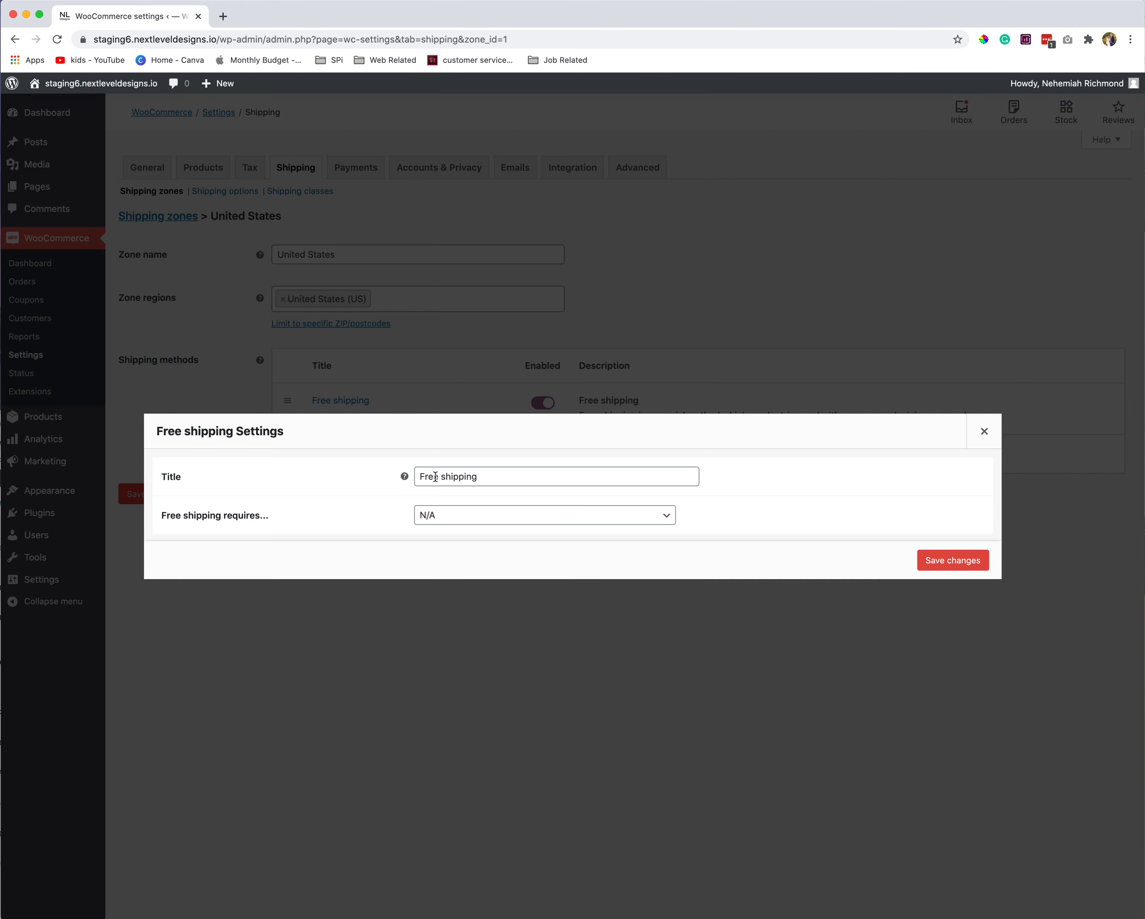
click(460, 518)
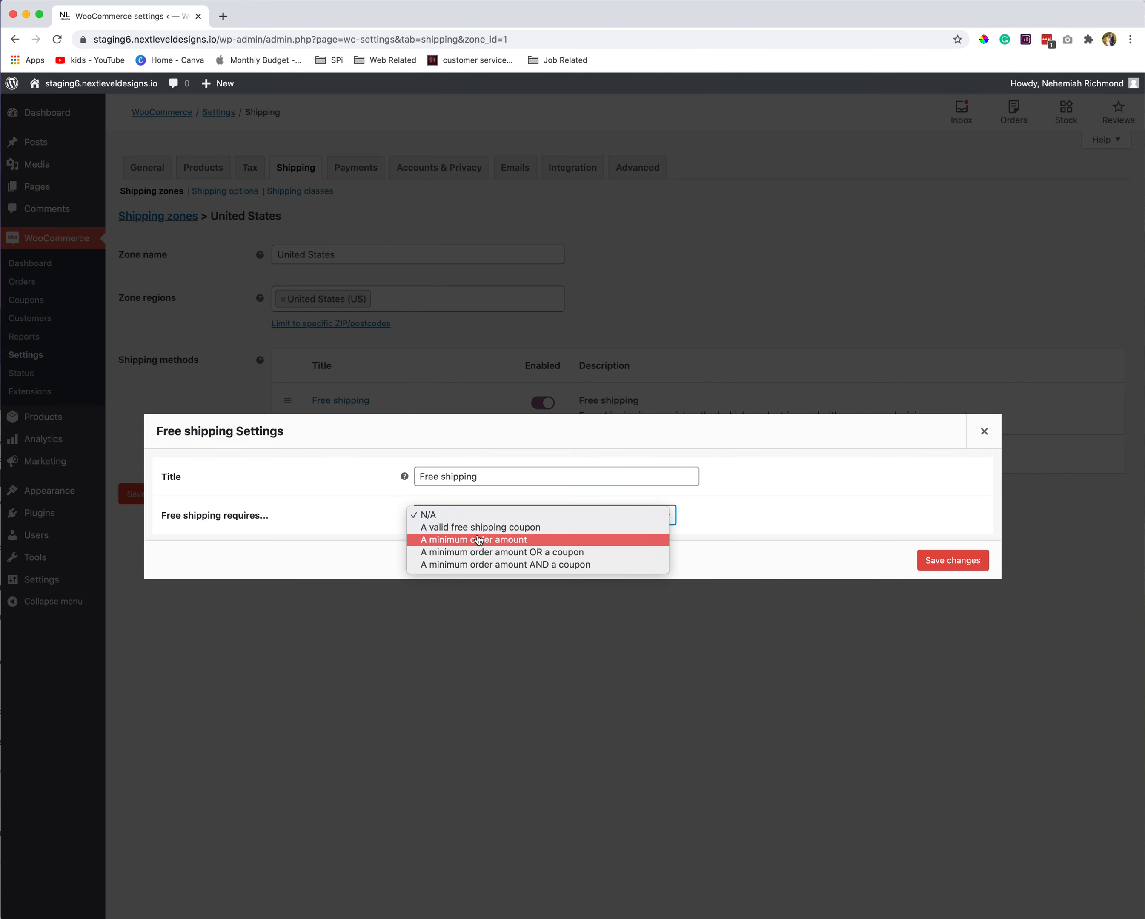
click(508, 541)
click(458, 520)
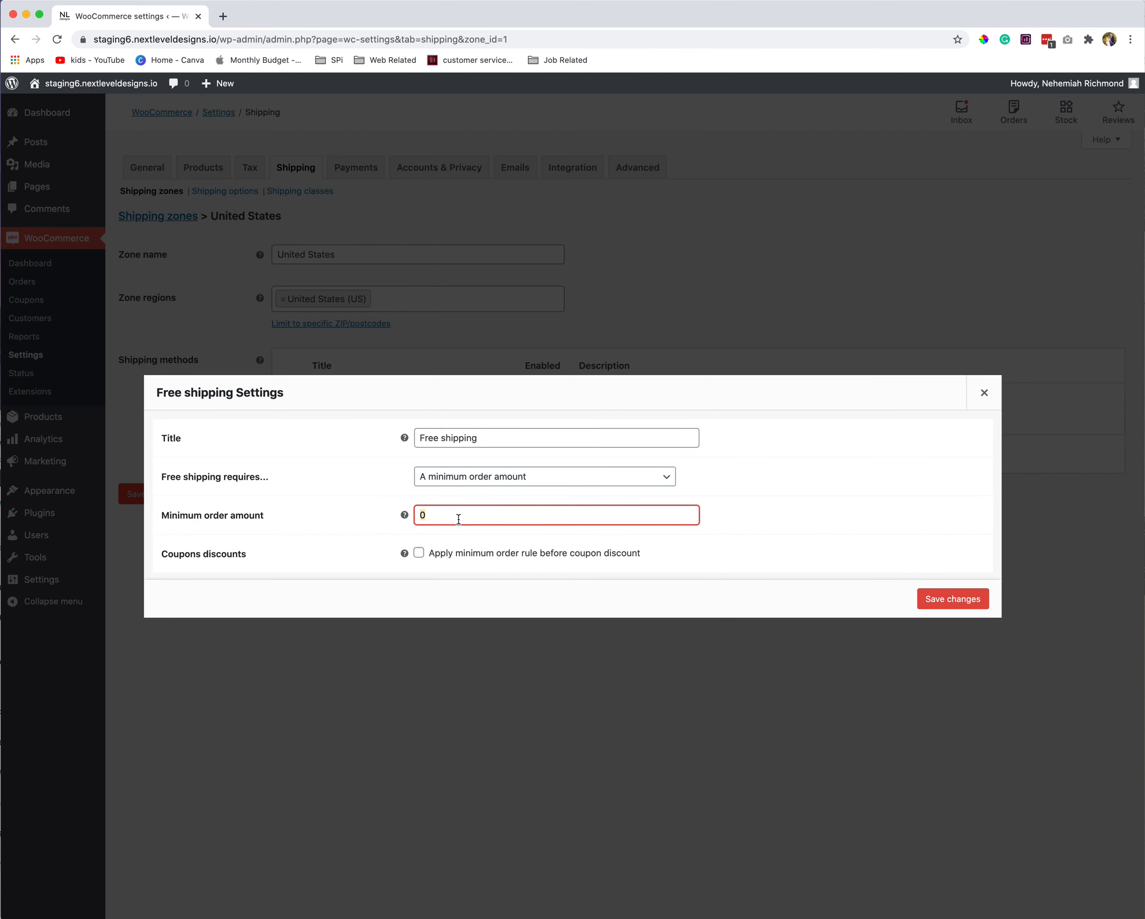
text(75)
click(971, 607)
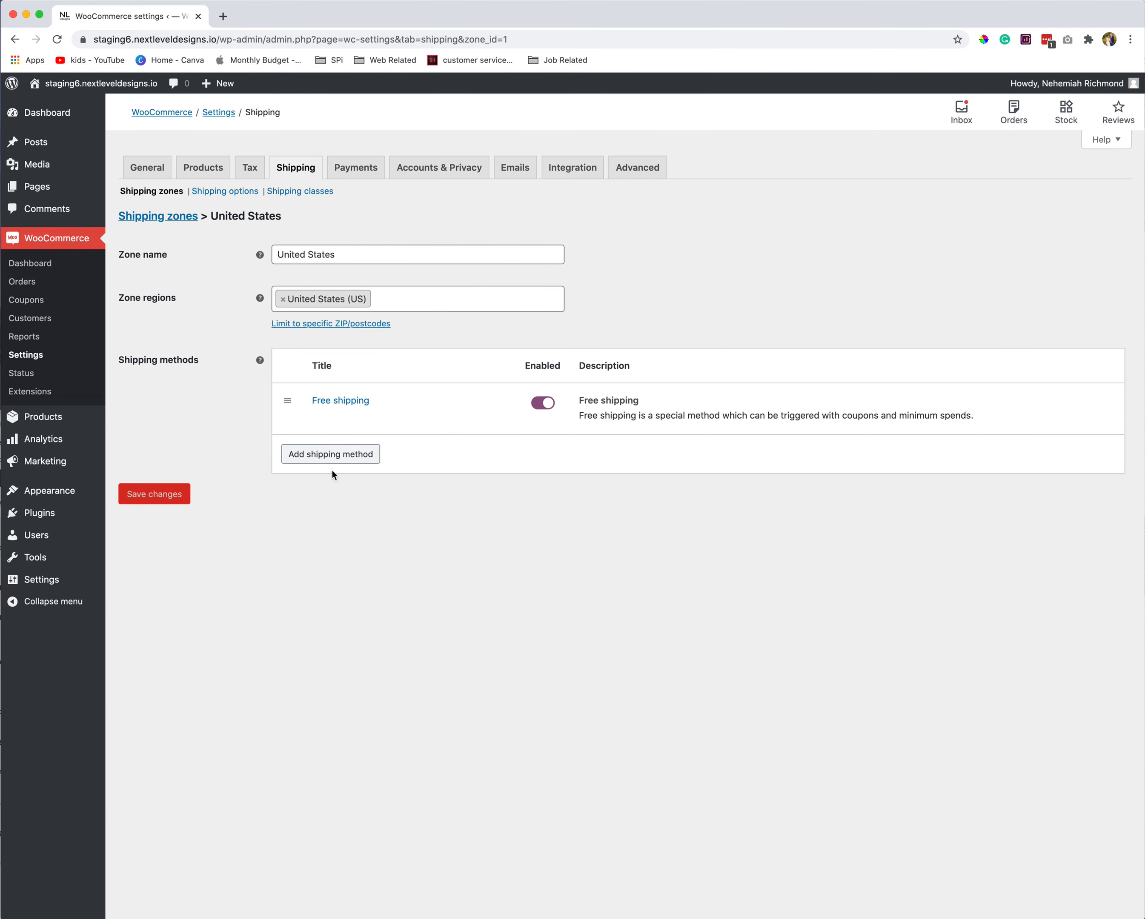
Add a Flat rate shipping method to the United States zone with cost 8 and tax status None.
click(310, 455)
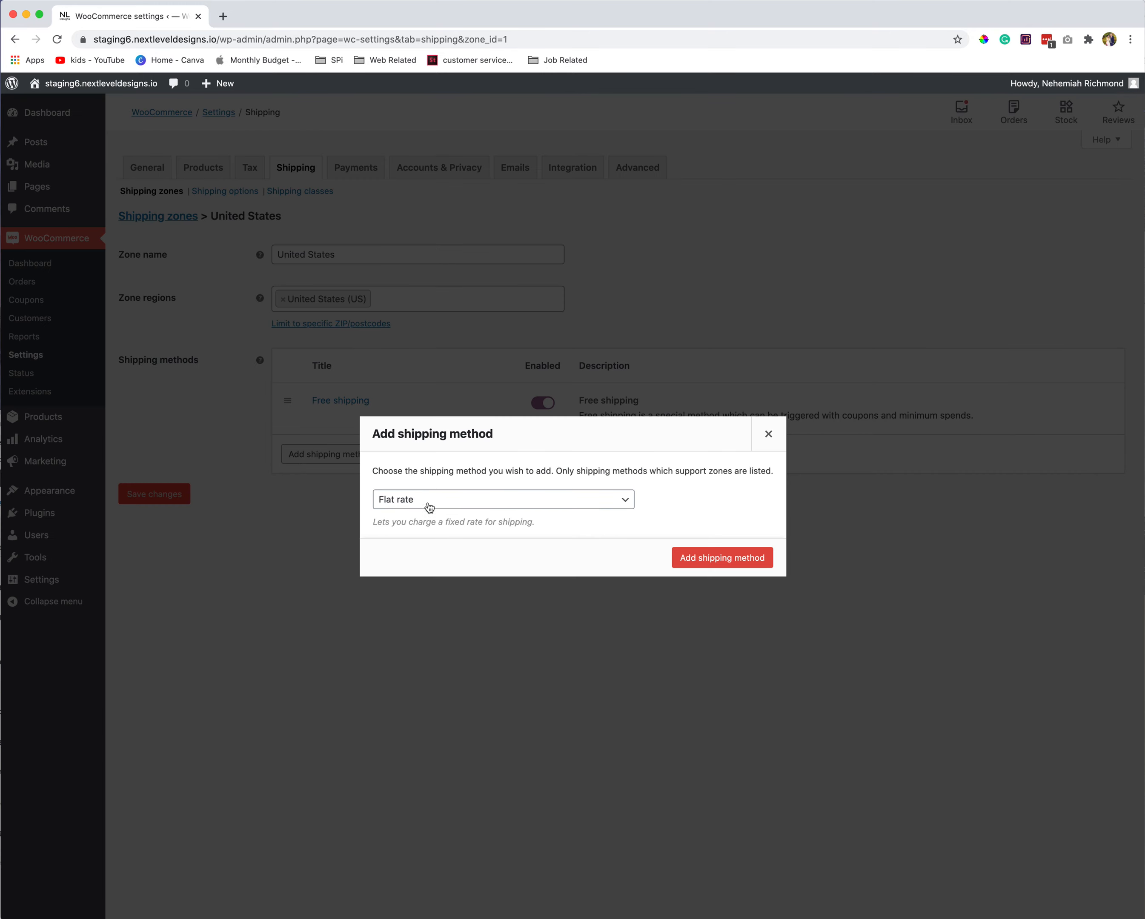
click(672, 564)
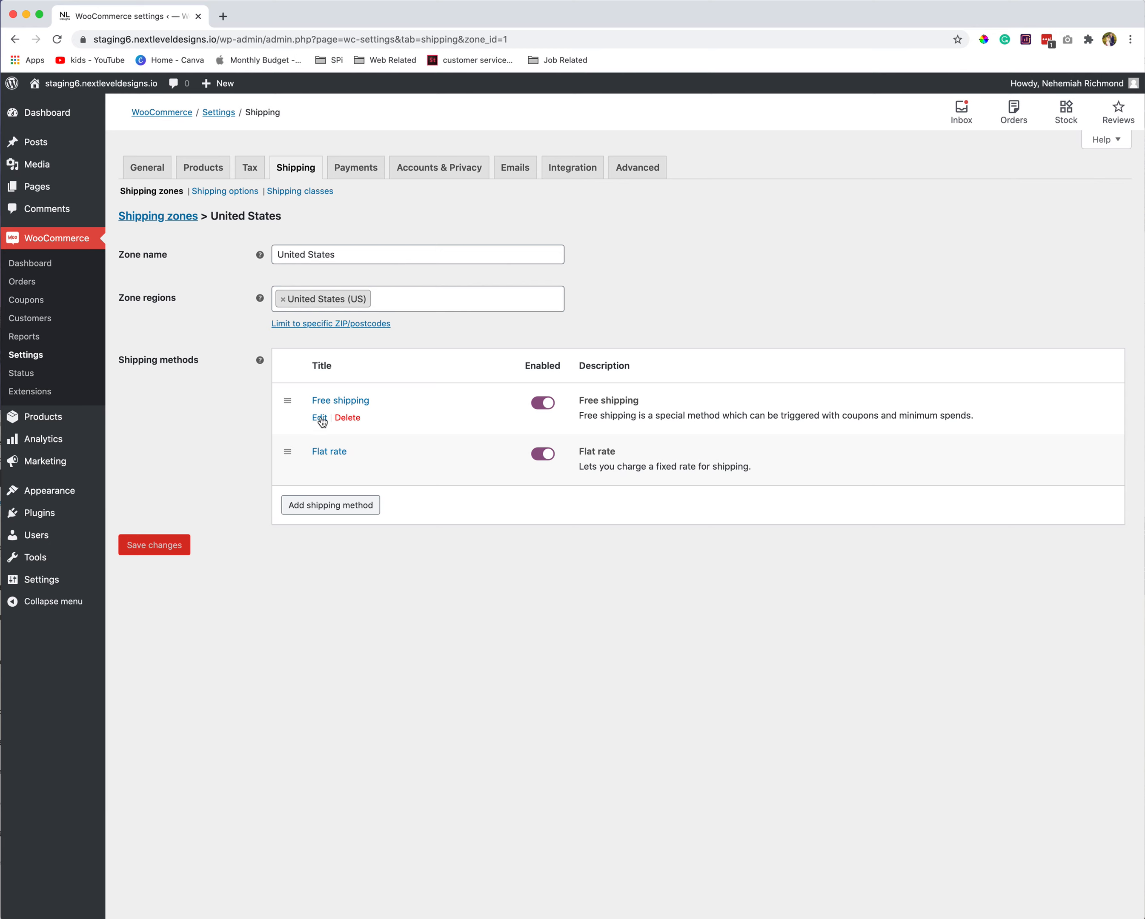
click(319, 469)
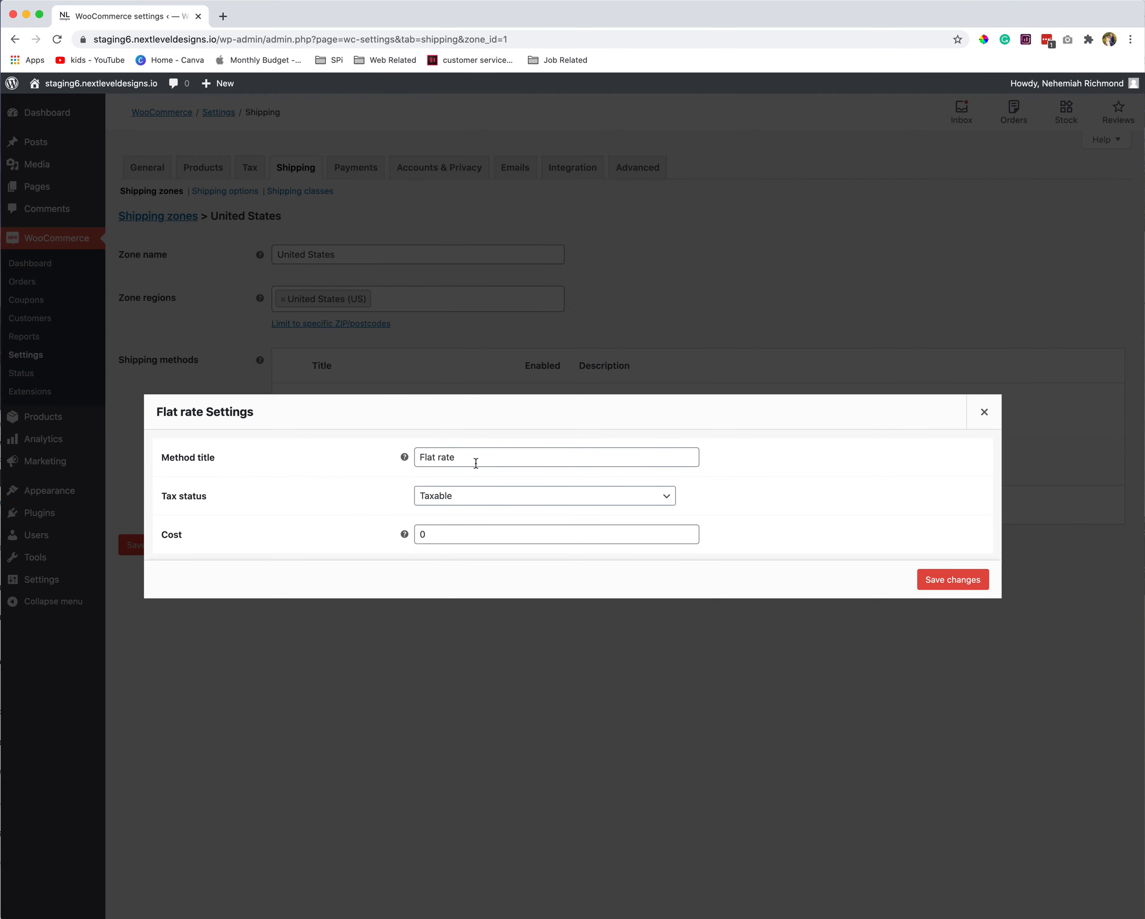
click(453, 536)
key(BackSpace)
text(8)
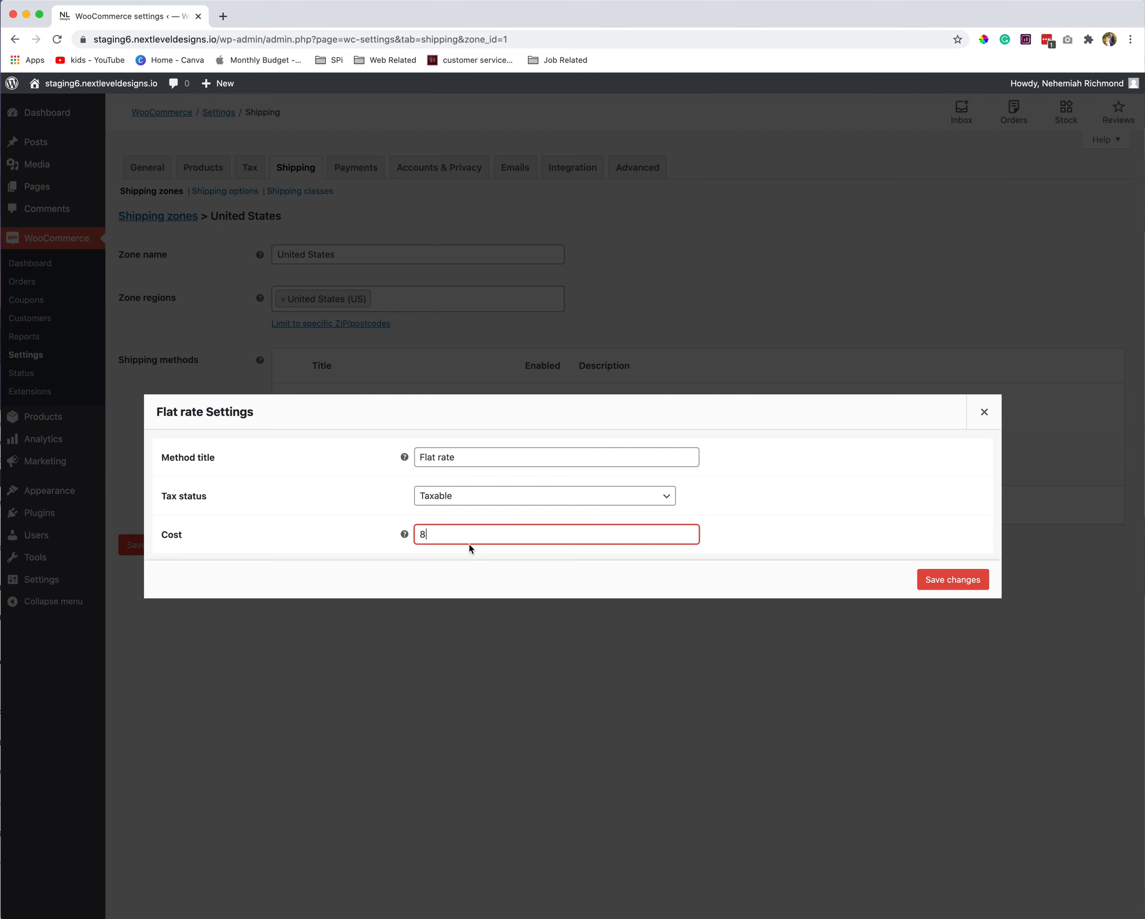
click(454, 505)
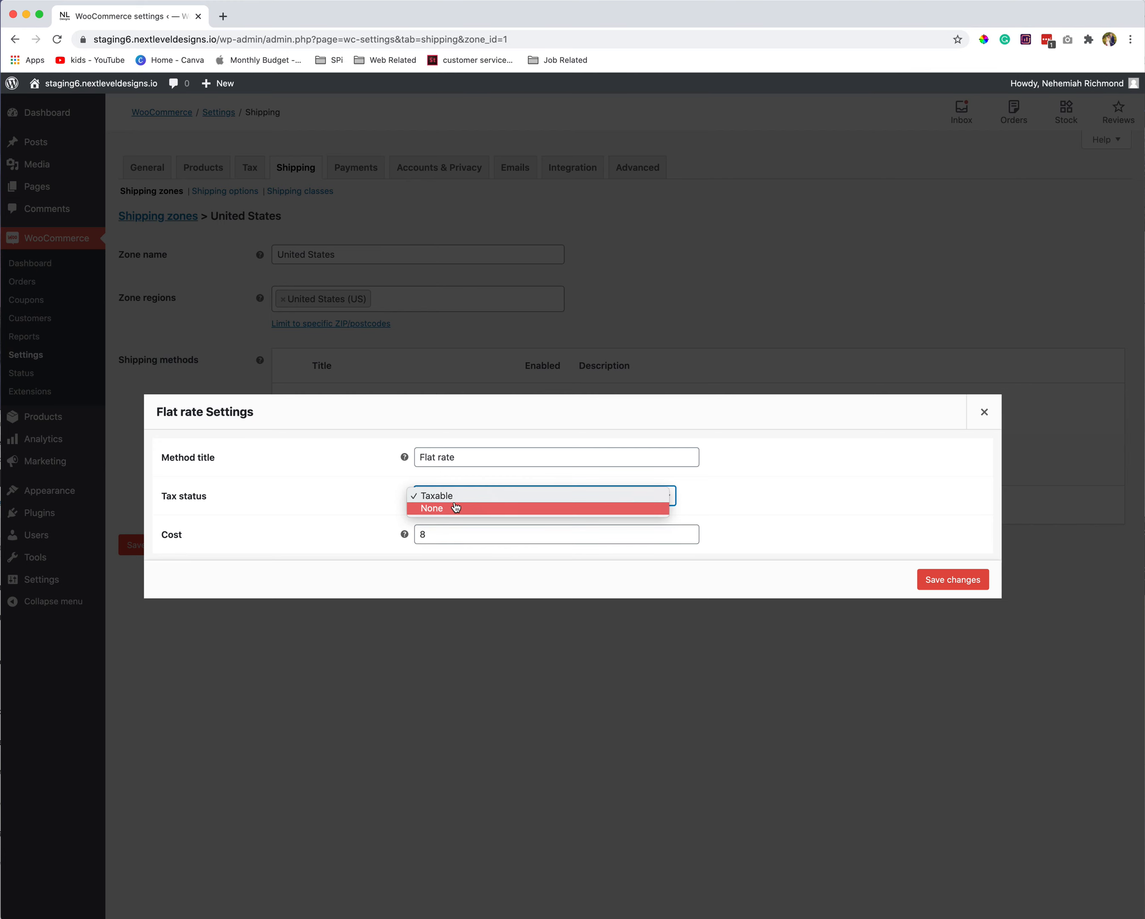
click(420, 509)
click(373, 521)
Read the help note explaining what can be entered as the Flat rate cost.
mouse_move(407, 534)
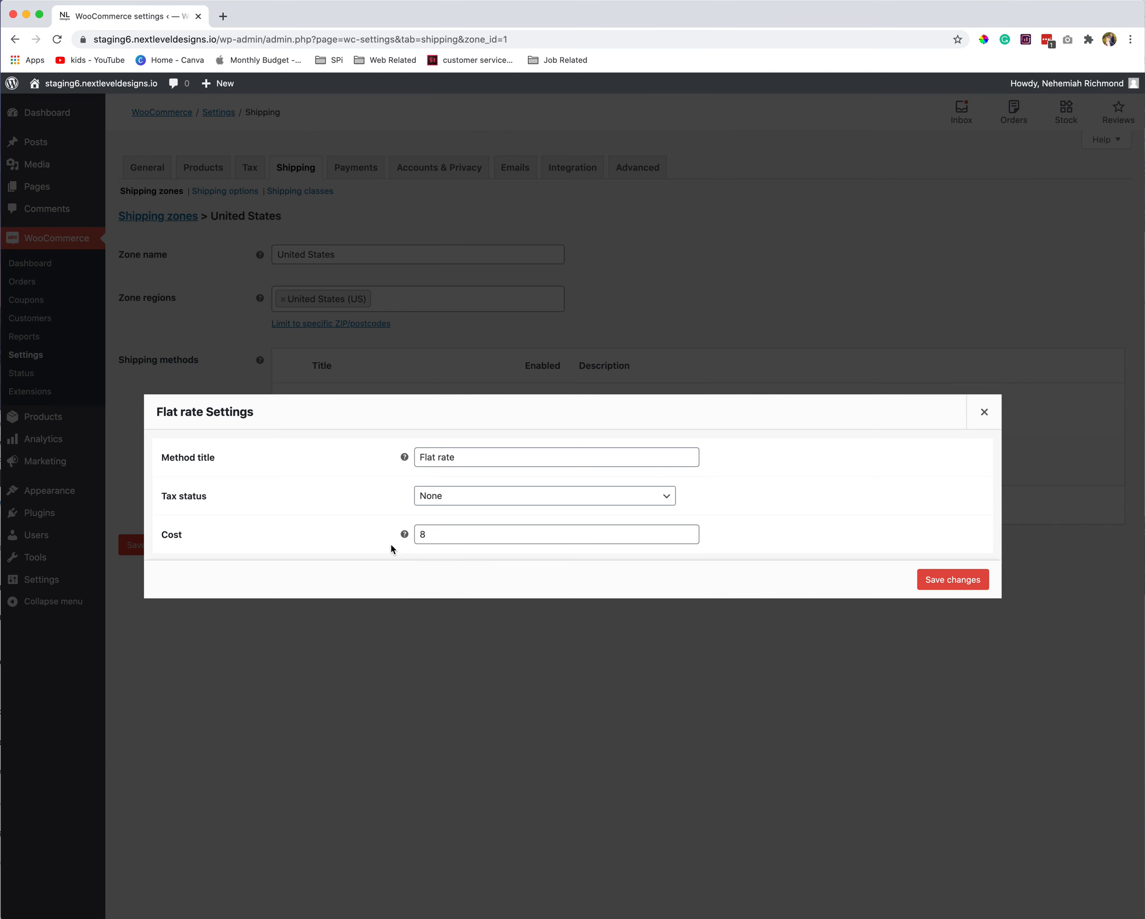
click(434, 536)
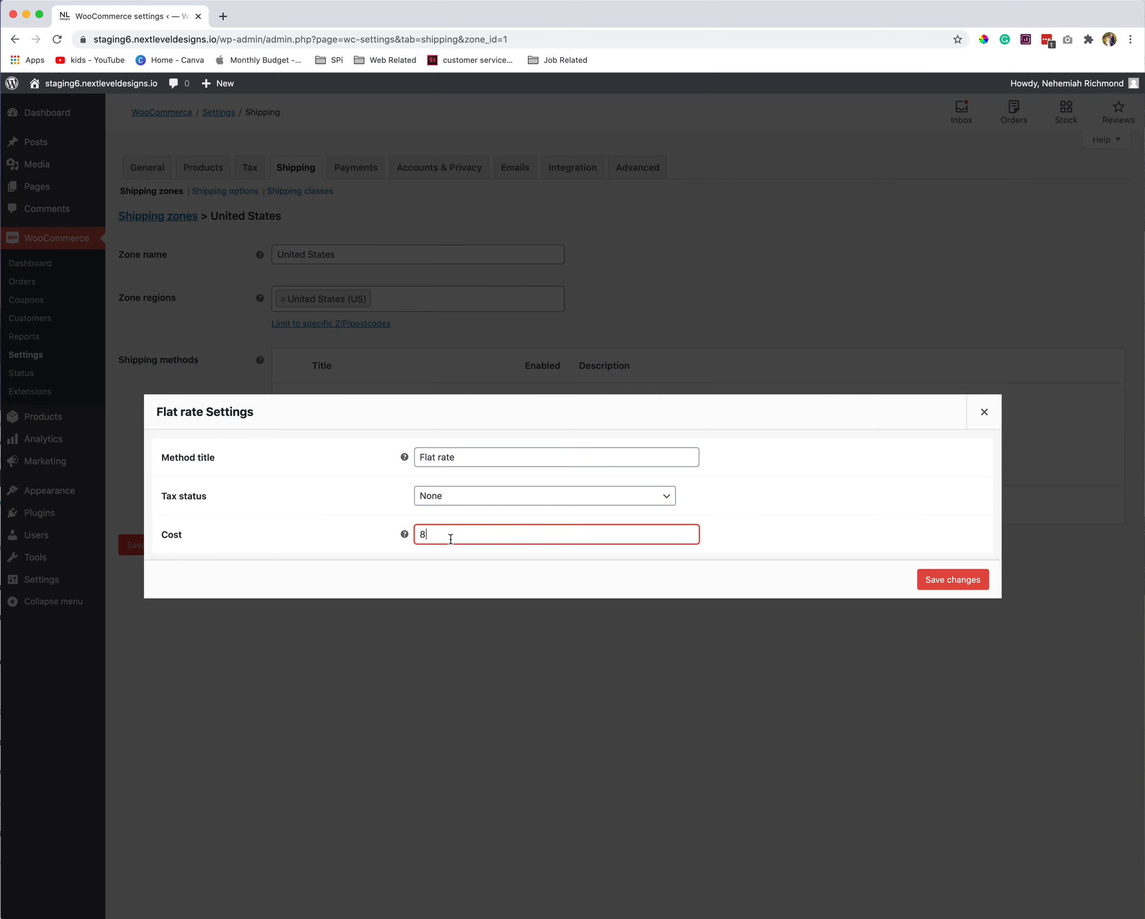
mouse_move(405, 535)
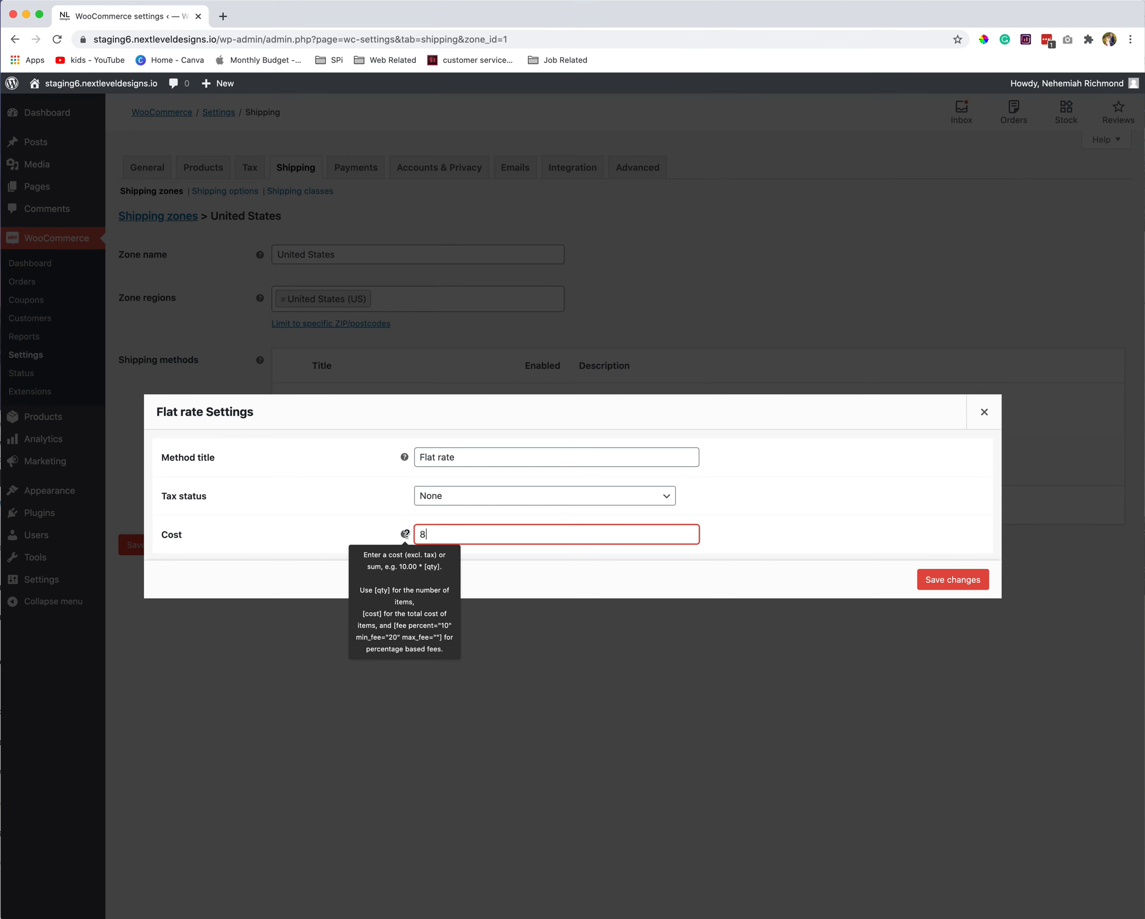
click(362, 503)
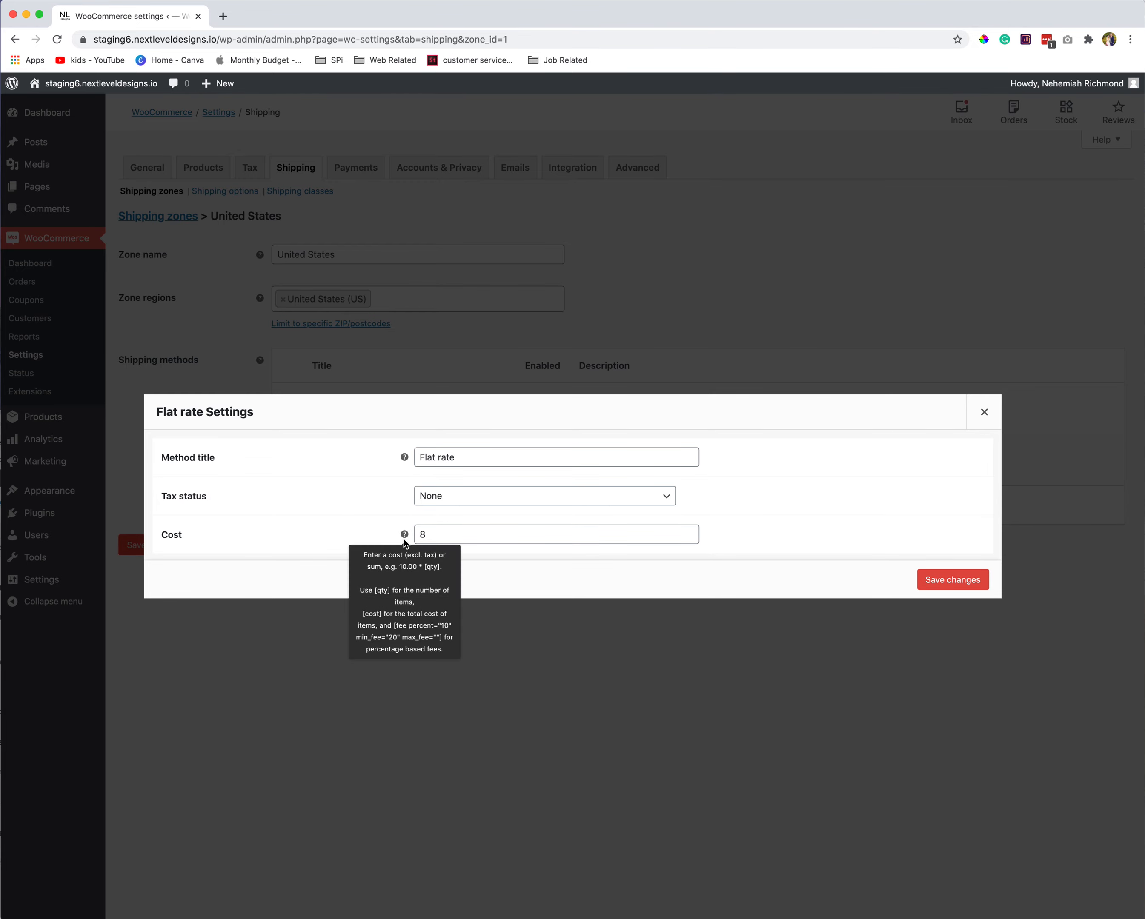
Save the Flat rate shipping method's settings for the United States zone.
mouse_move(405, 535)
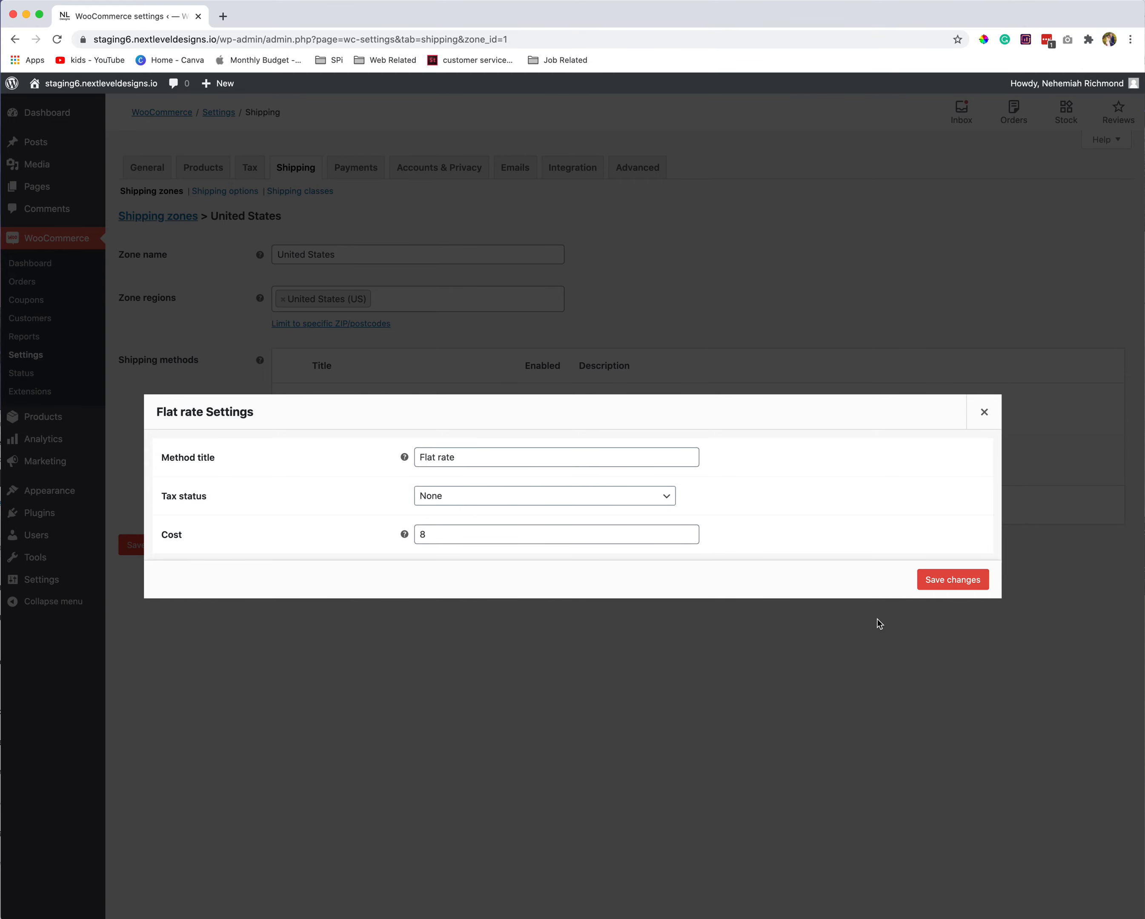
click(943, 592)
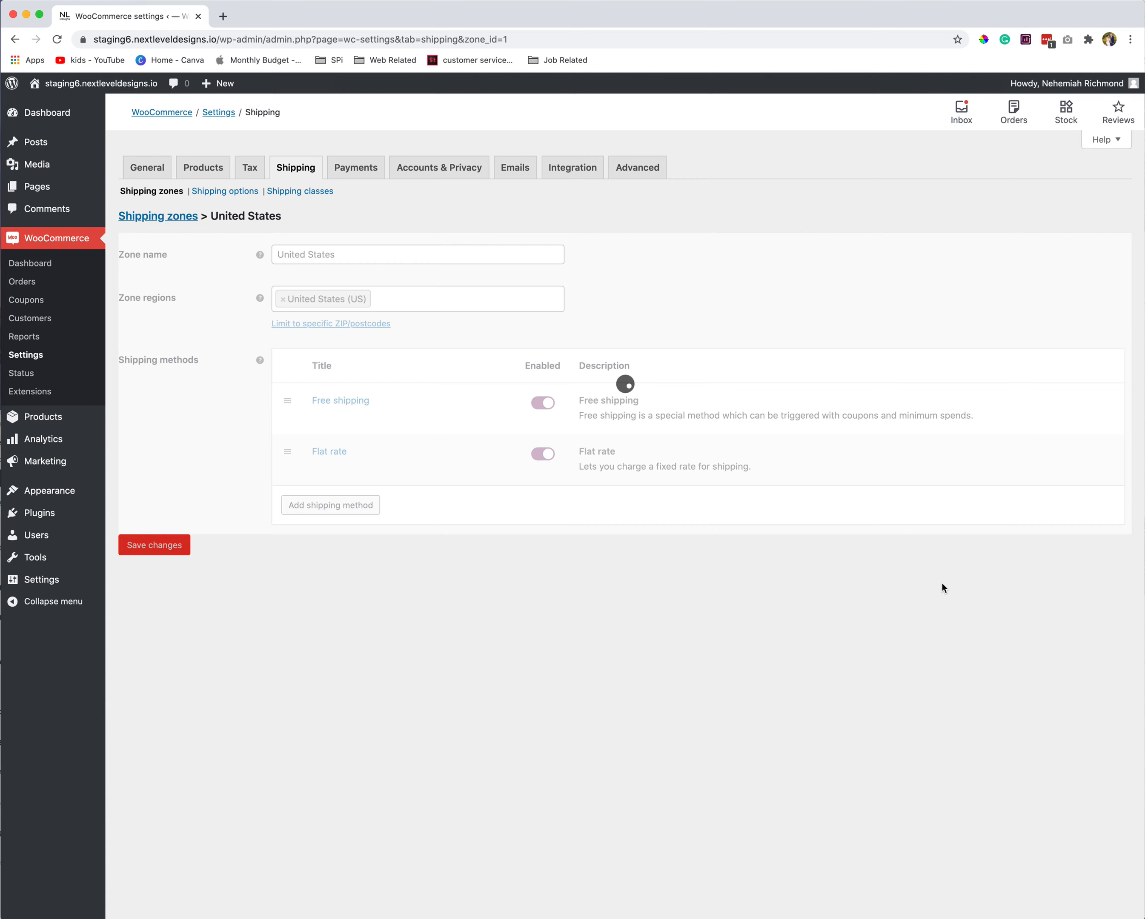
Review the shipping options, including the calculation and shipping destination settings and the explanation of debug mode.
click(242, 193)
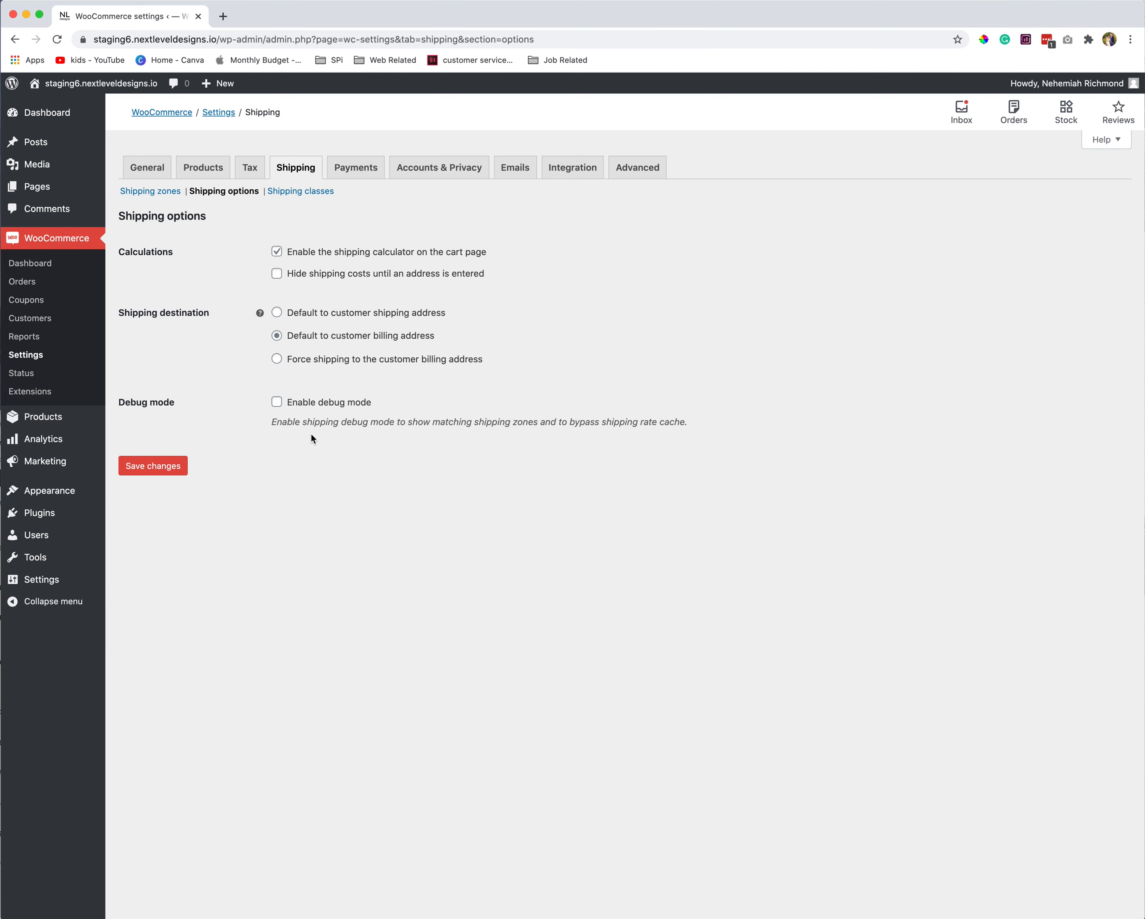
drag(272, 423, 660, 443)
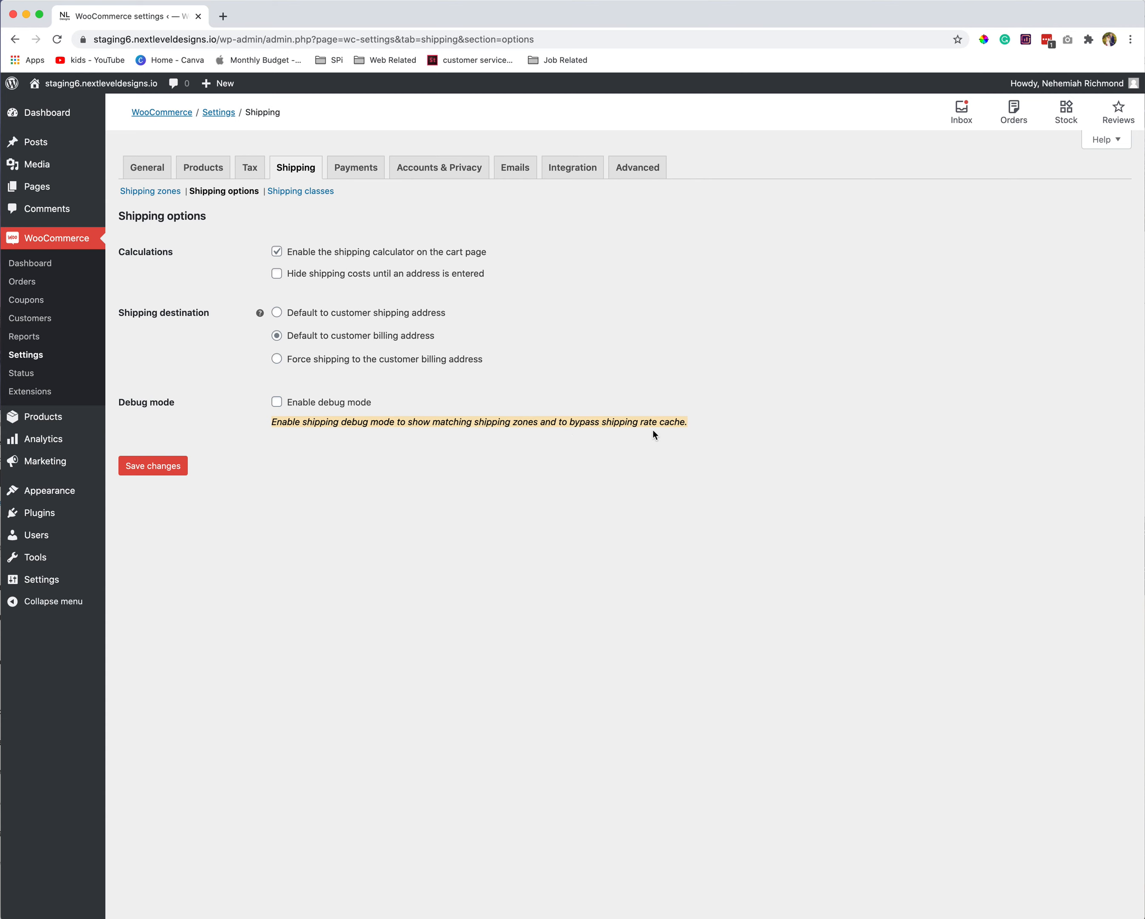
click(662, 437)
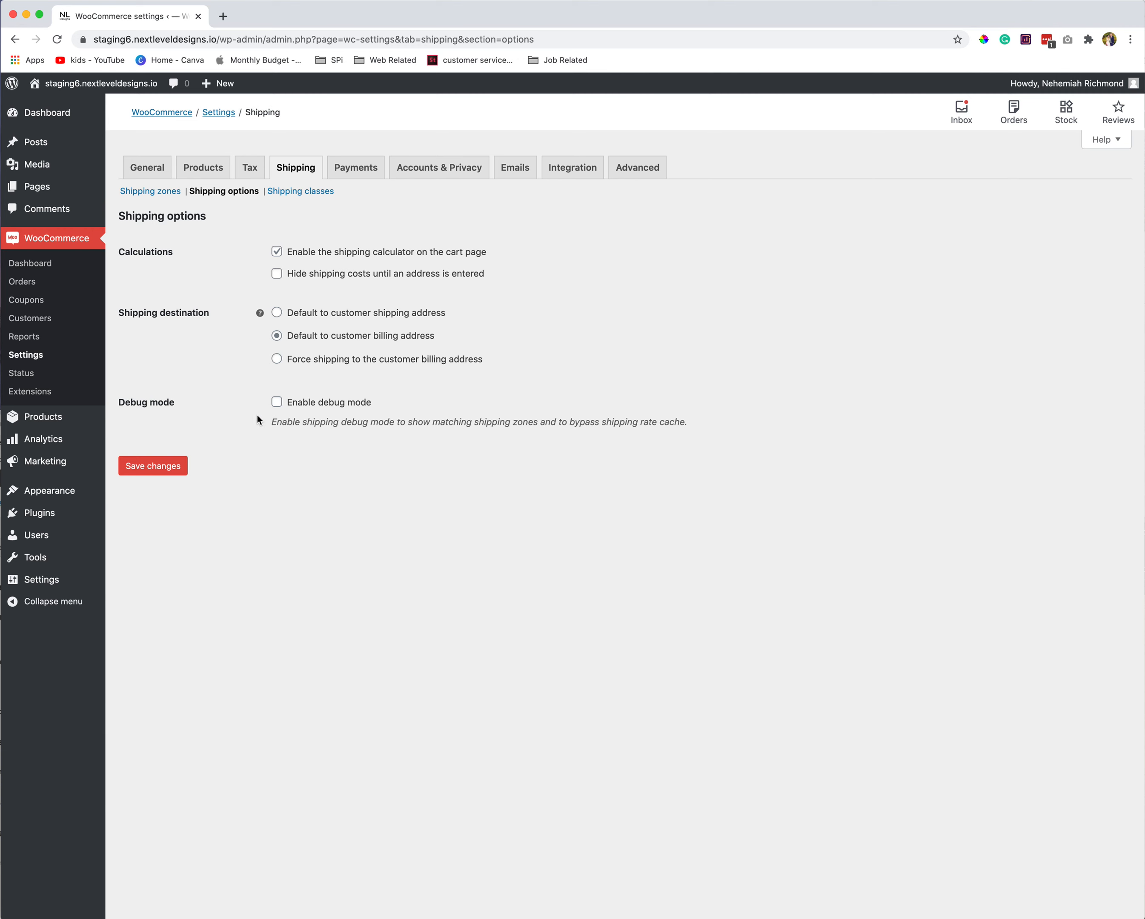
drag(116, 398, 202, 408)
click(201, 408)
drag(118, 410, 391, 409)
click(395, 458)
Start a new blank shipping class in the shipping classes list, ready for its name.
click(328, 196)
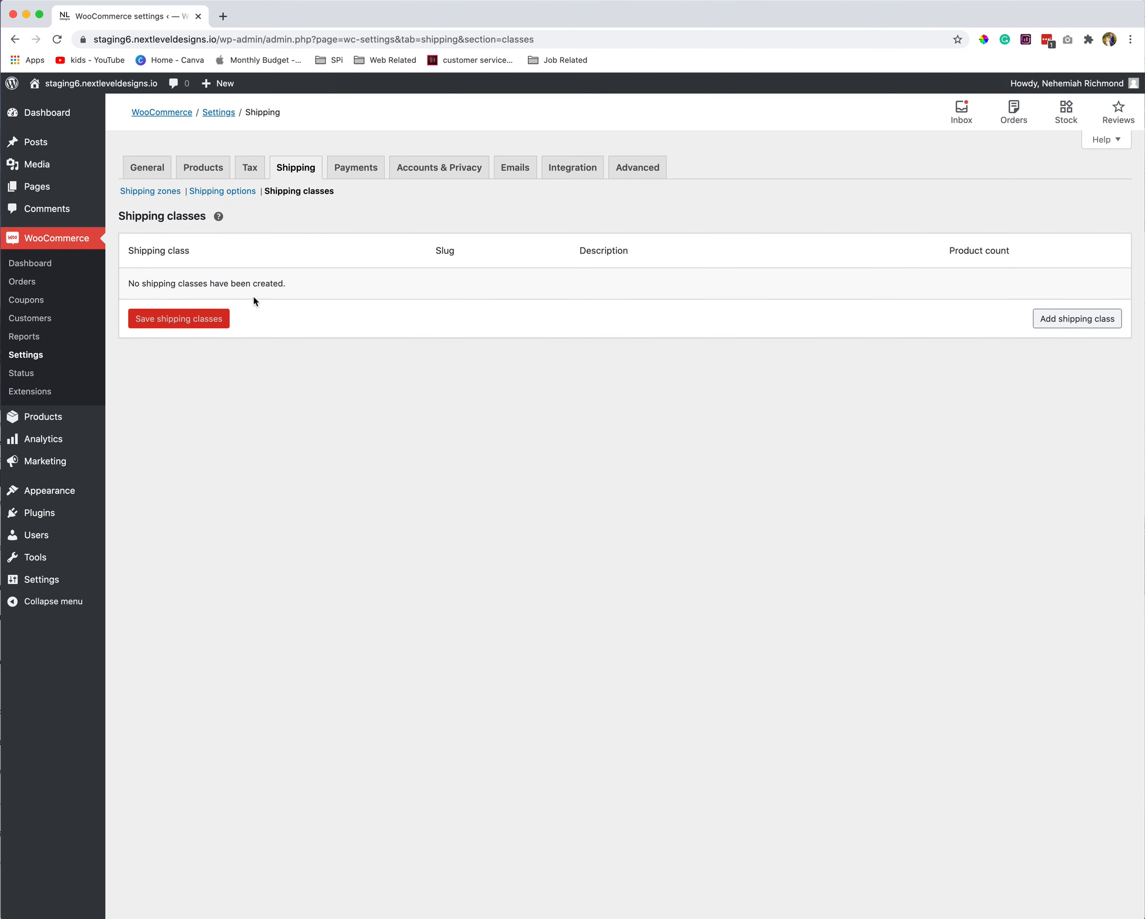
click(1093, 319)
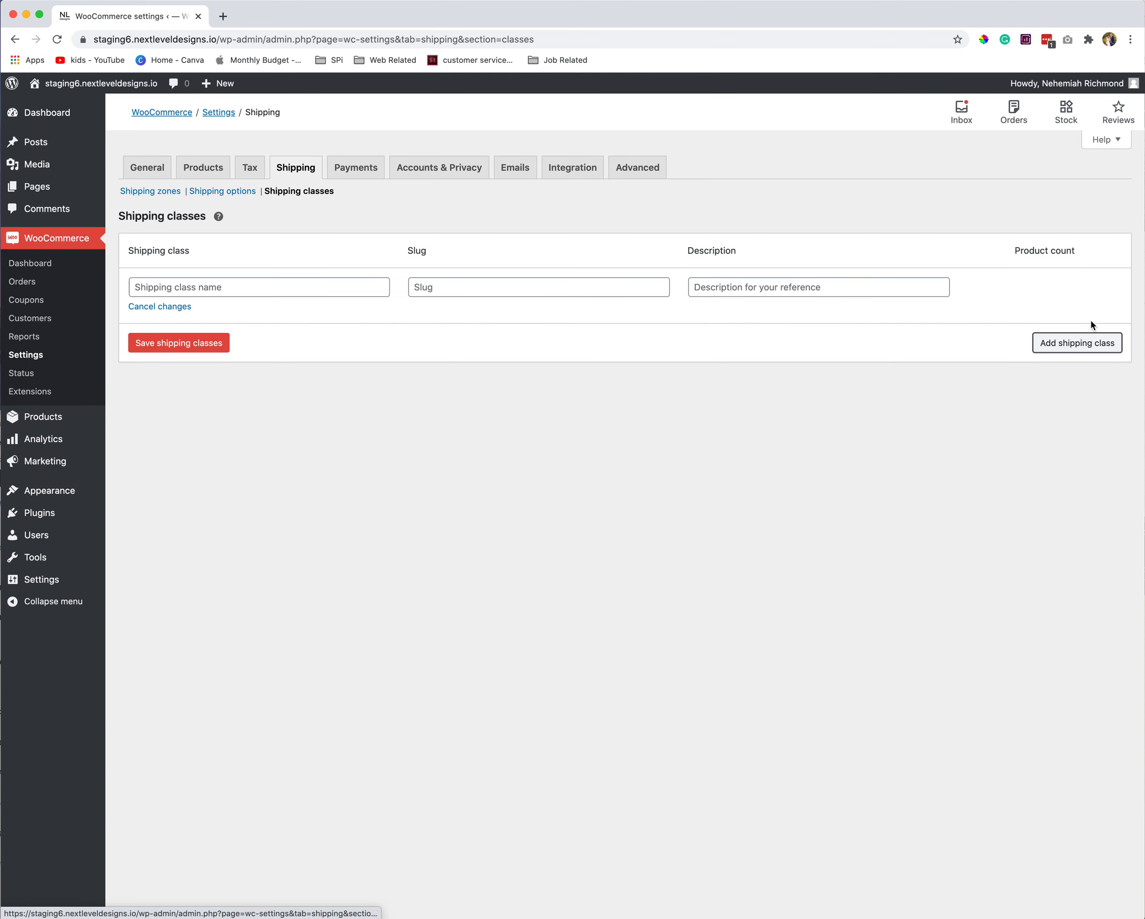
click(310, 289)
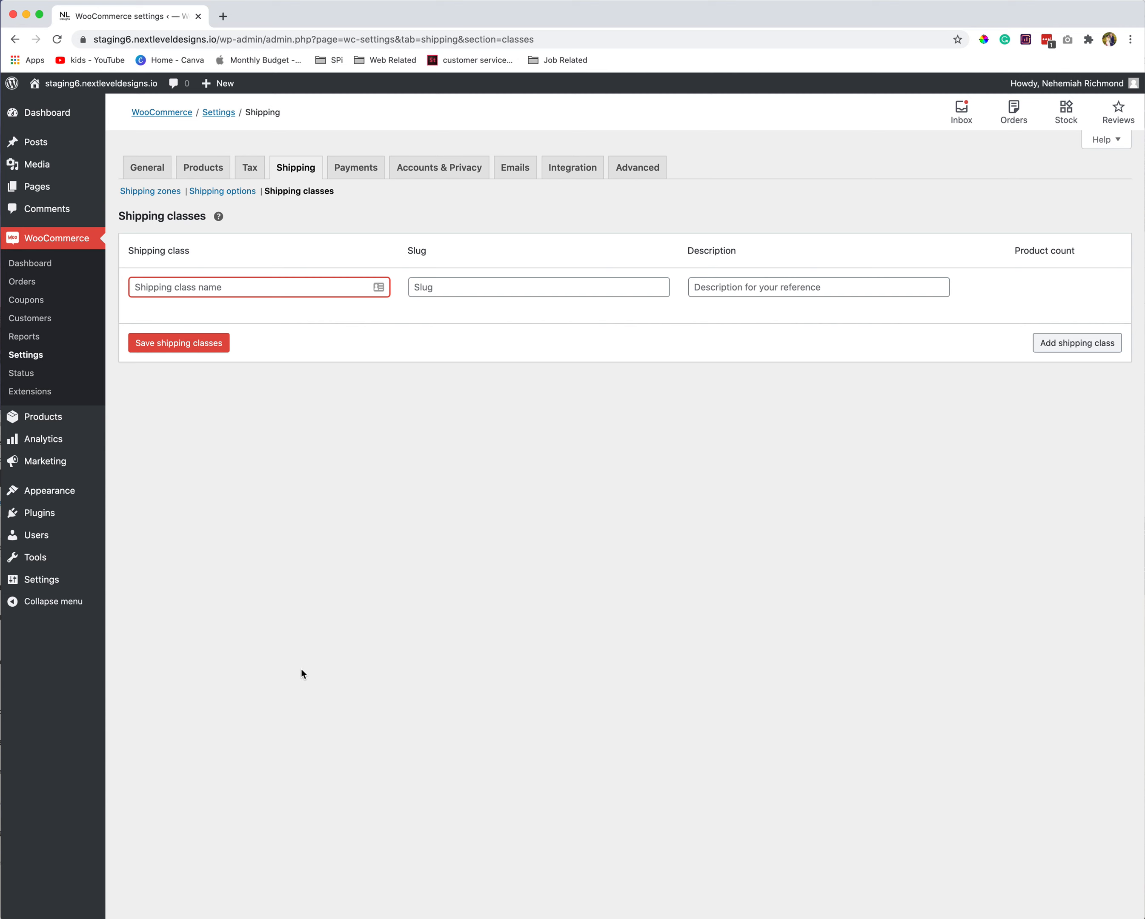
right_click(978, 917)
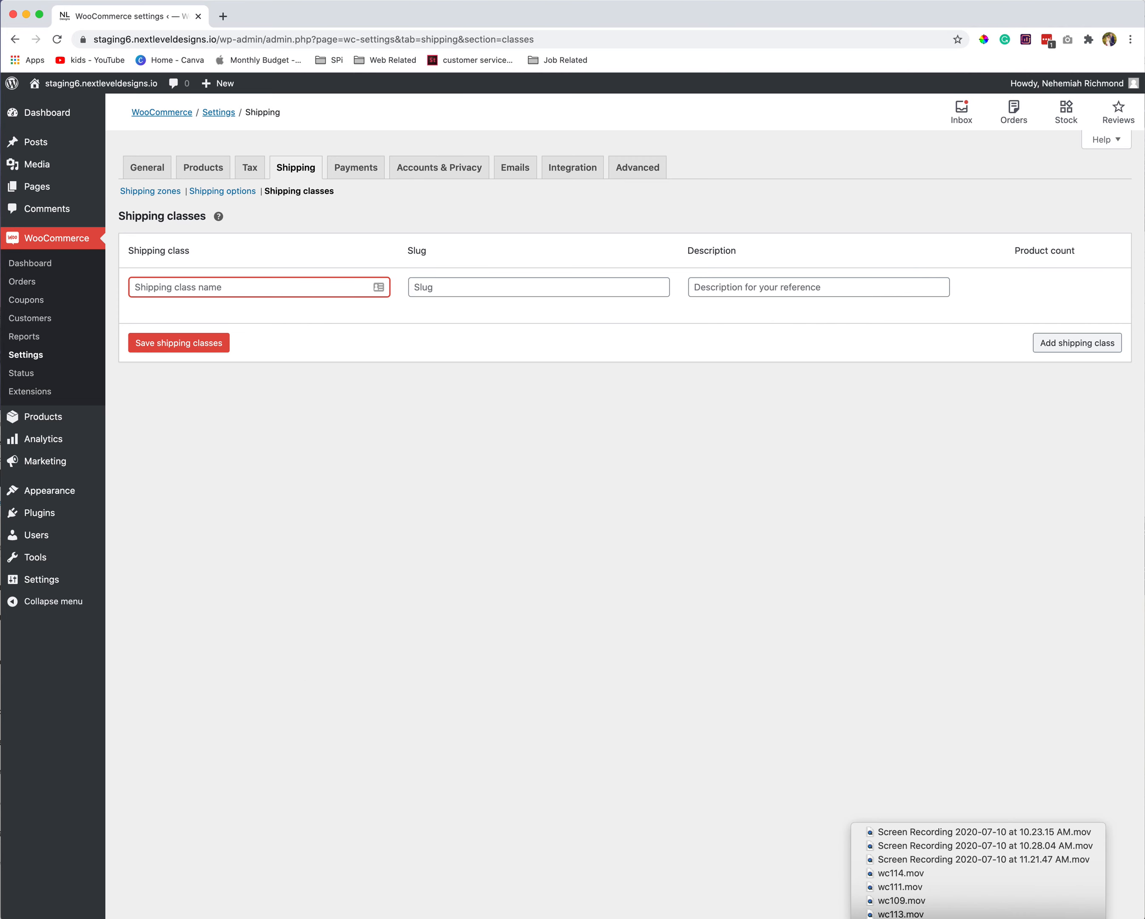